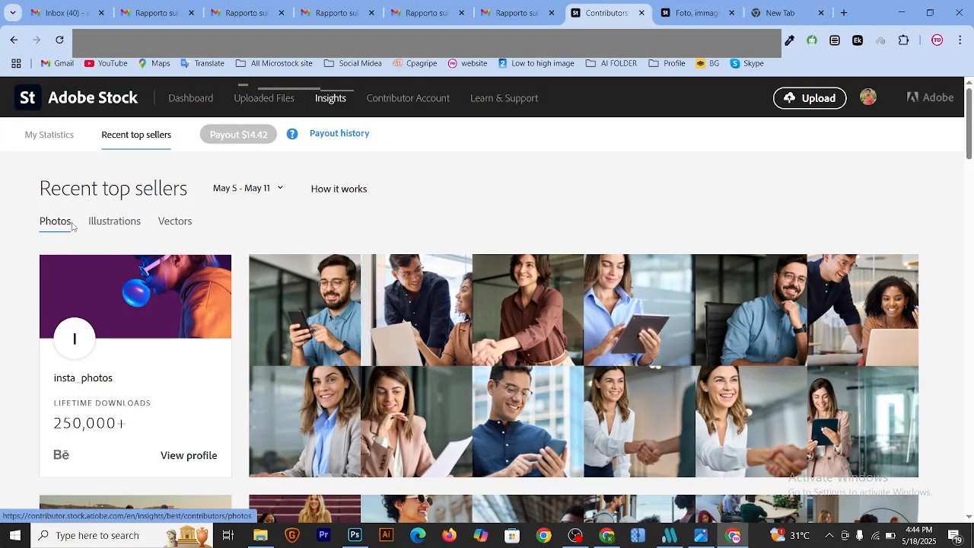
Look through the contributors and their best-selling images in the Photos category of Recent top sellers for May 5 - May 11.
scroll(455, 321, "down", 6)
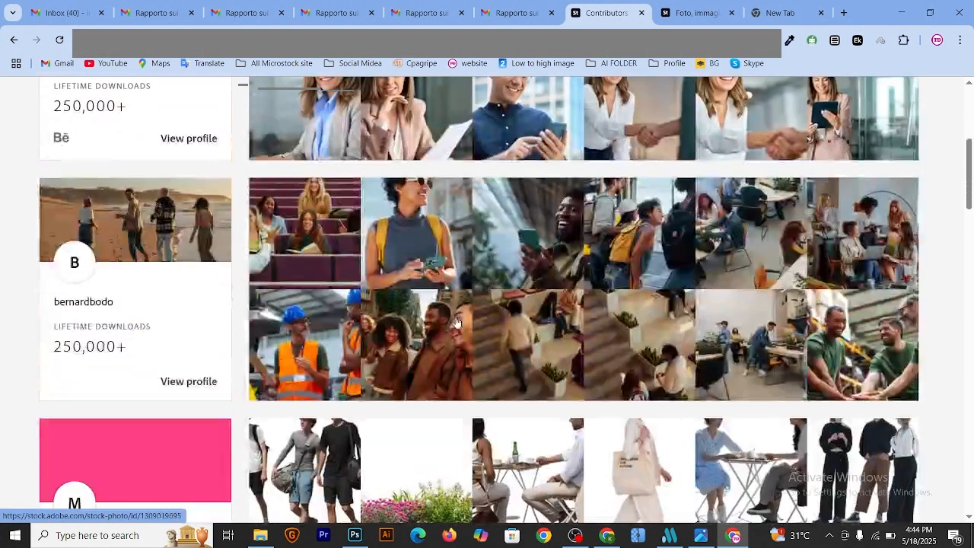
scroll(455, 325, "down", 11)
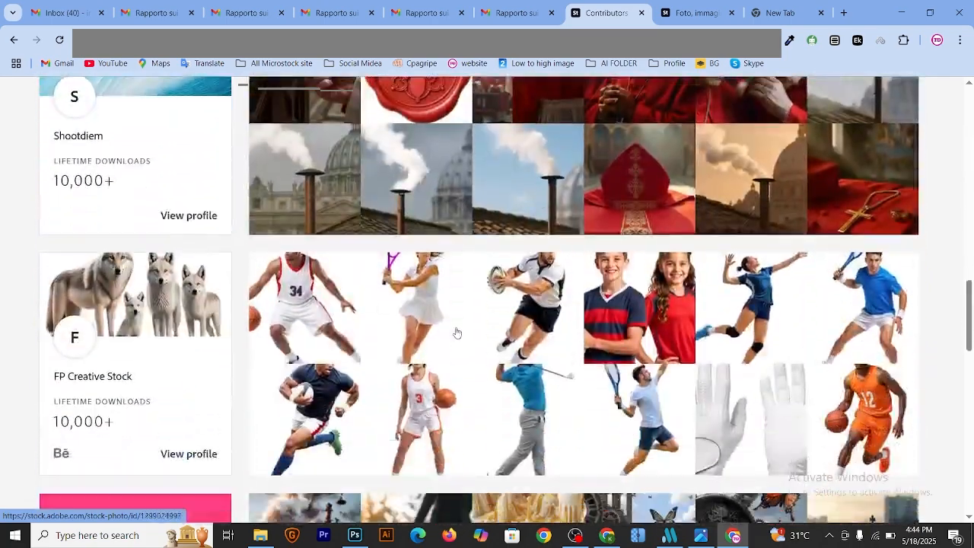
scroll(454, 332, "down", 9)
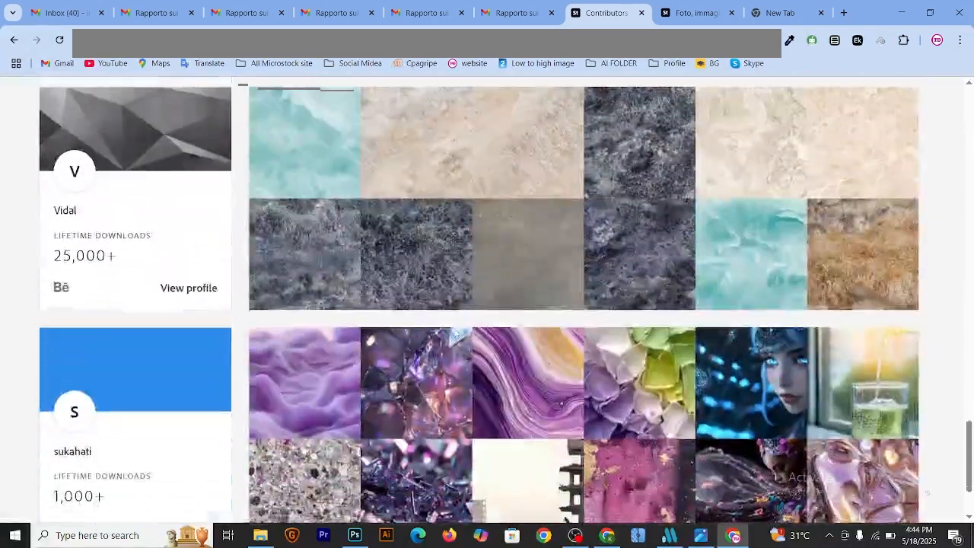
scroll(418, 340, "up", 2)
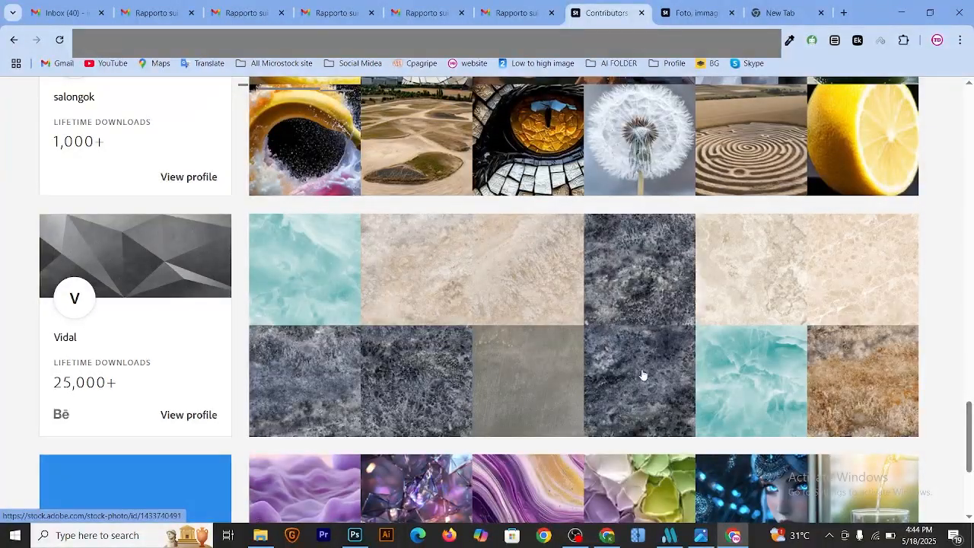
scroll(602, 372, "down", 4)
scroll(465, 380, "up", 5)
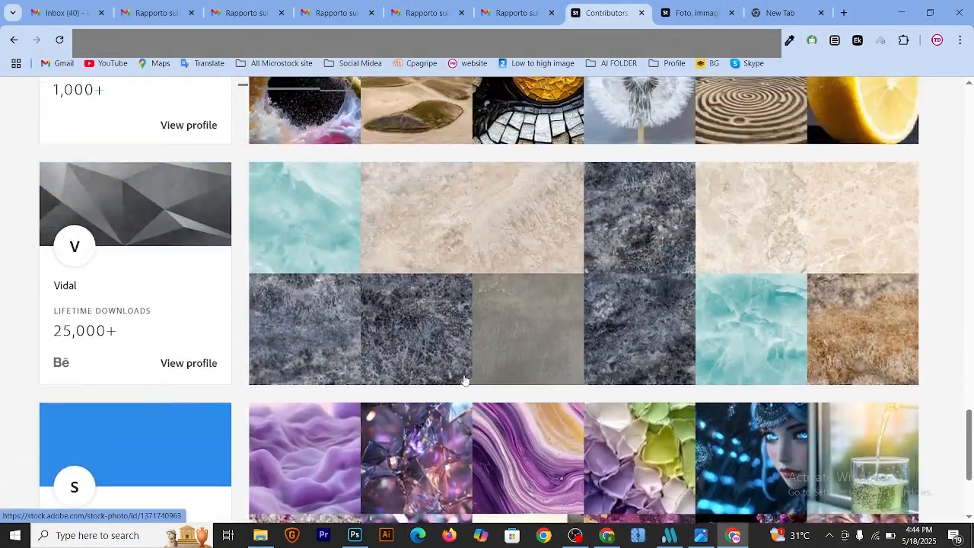
scroll(465, 381, "up", 4)
scroll(345, 376, "down", 5)
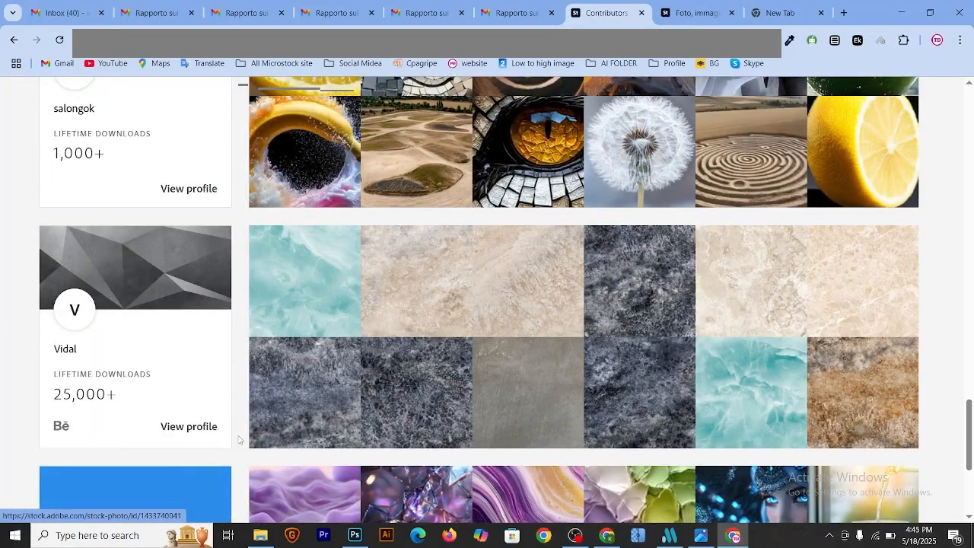
Open the profile of the top-selling contributor with marble and stone textures and look through the portfolio images.
left_click(189, 427)
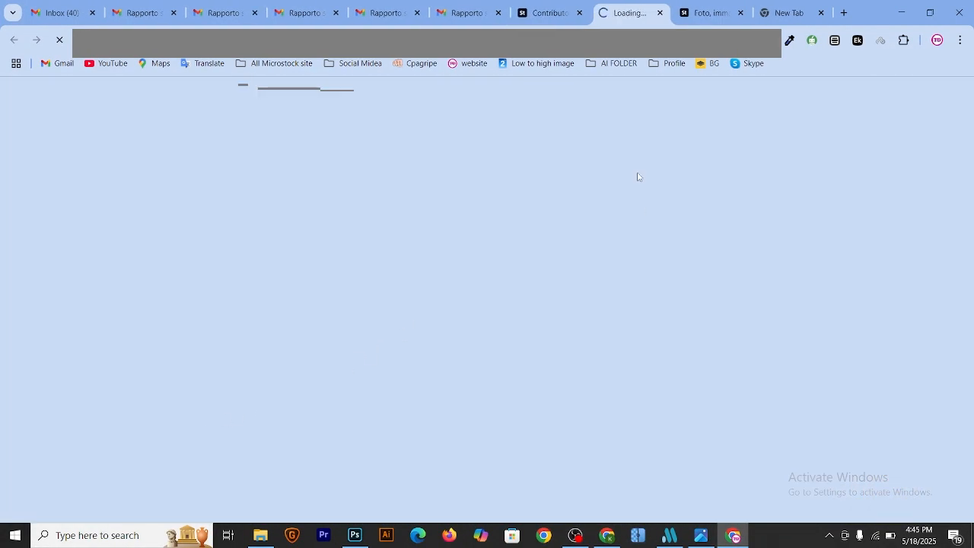
scroll(444, 308, "down", 6)
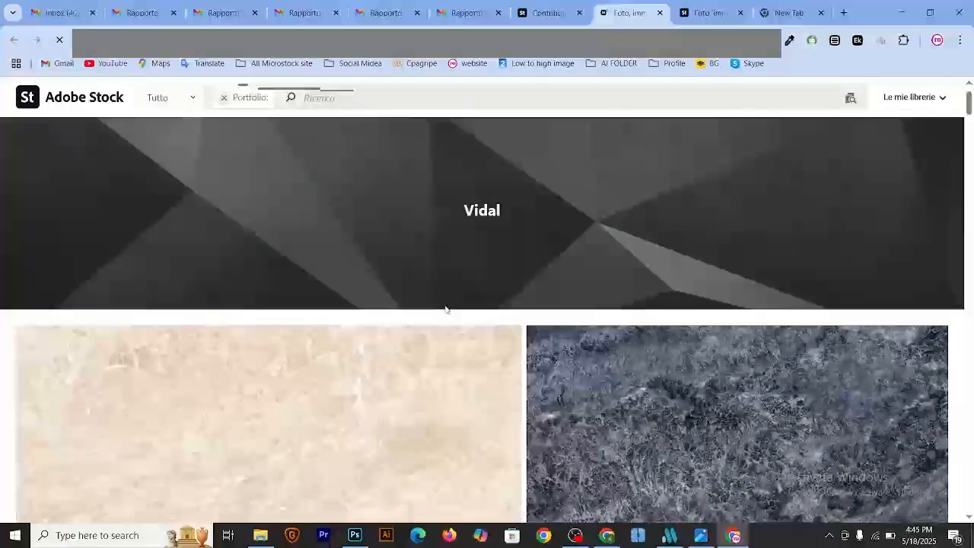
scroll(579, 292, "down", 7)
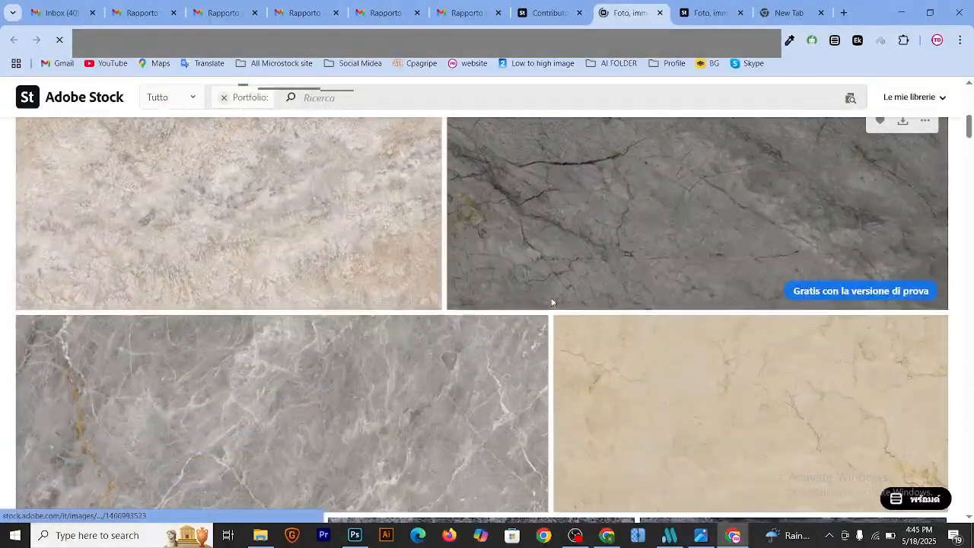
scroll(535, 311, "down", 7)
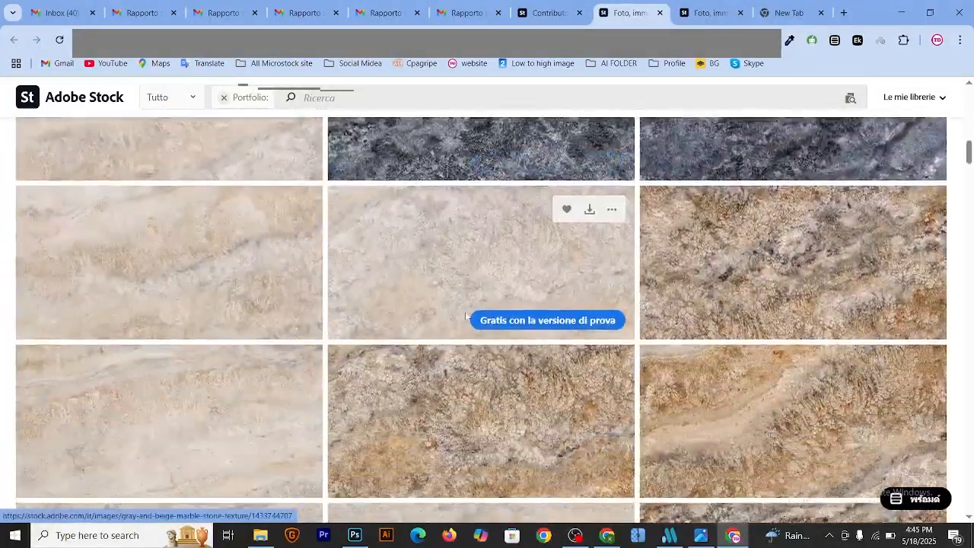
scroll(571, 312, "down", 5)
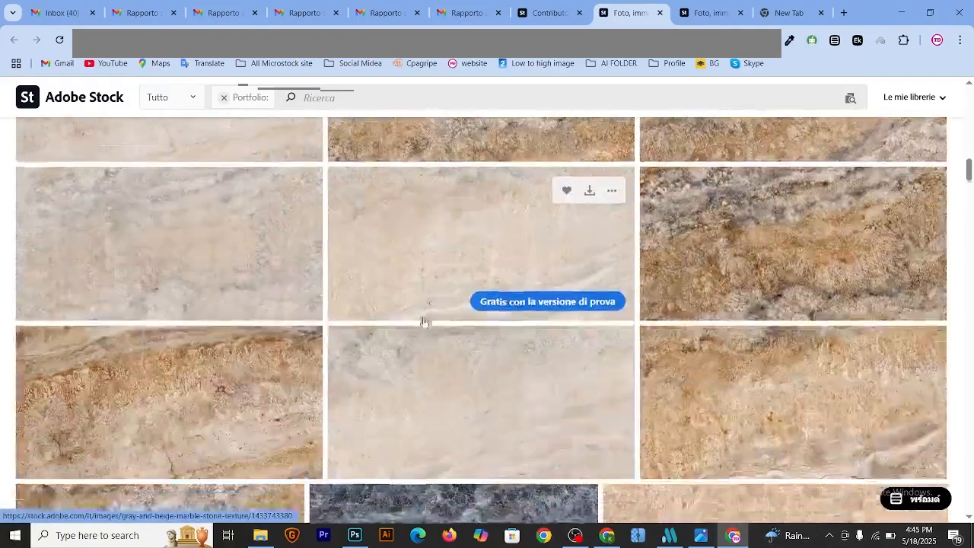
scroll(502, 319, "down", 7)
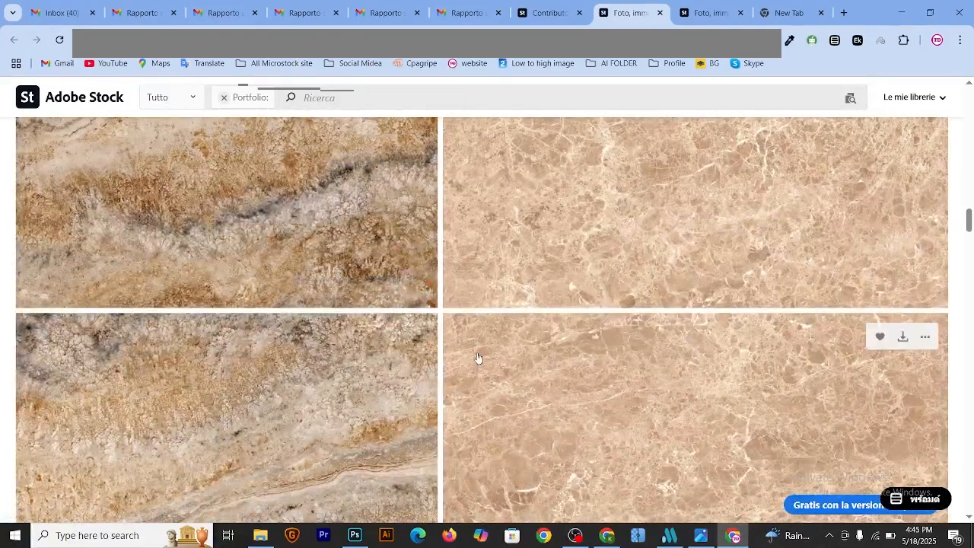
scroll(480, 350, "up", 8)
scroll(487, 358, "up", 6)
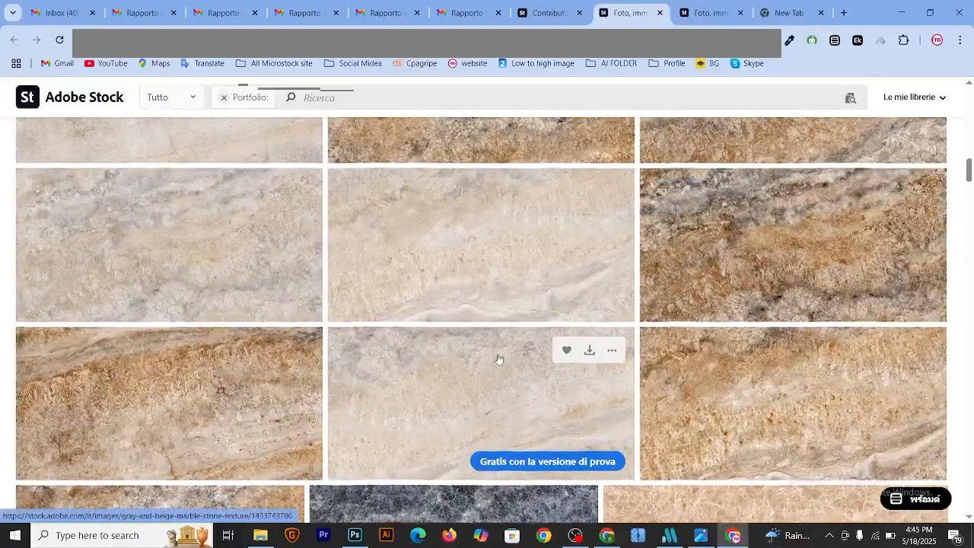
scroll(463, 358, "up", 8)
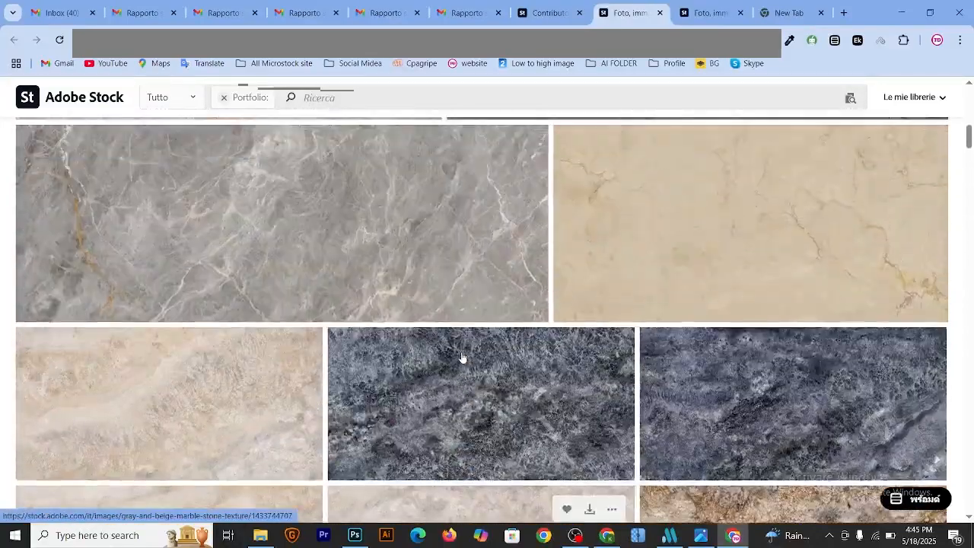
scroll(460, 354, "up", 4)
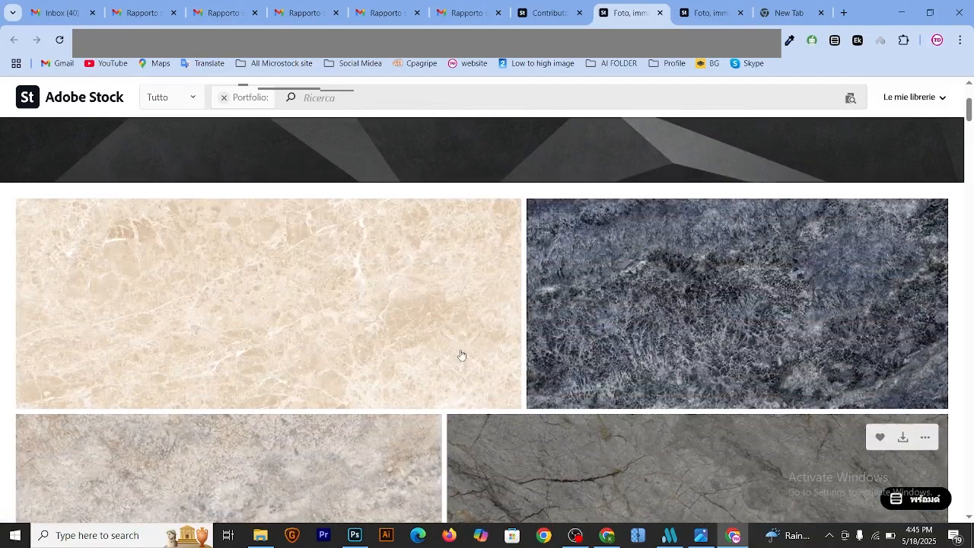
scroll(380, 303, "down", 2)
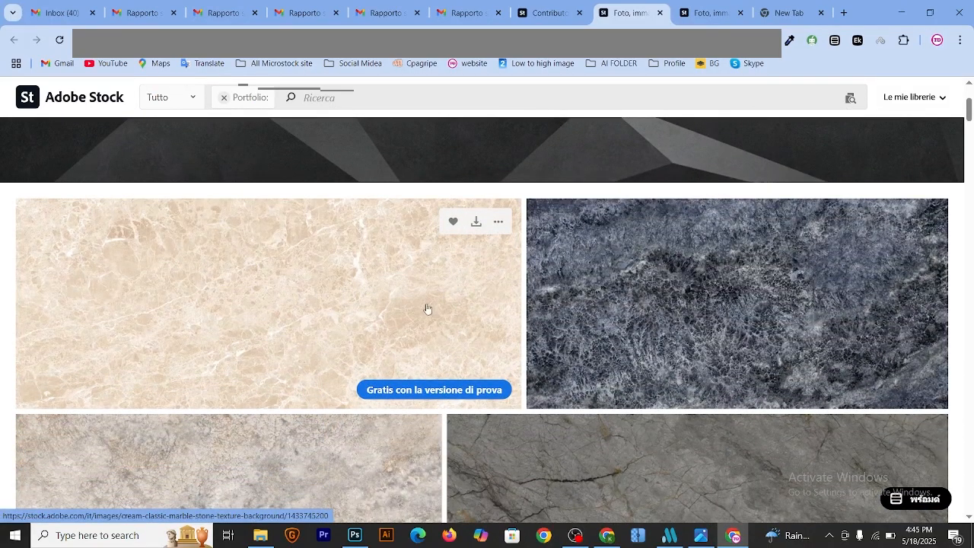
scroll(520, 321, "down", 2)
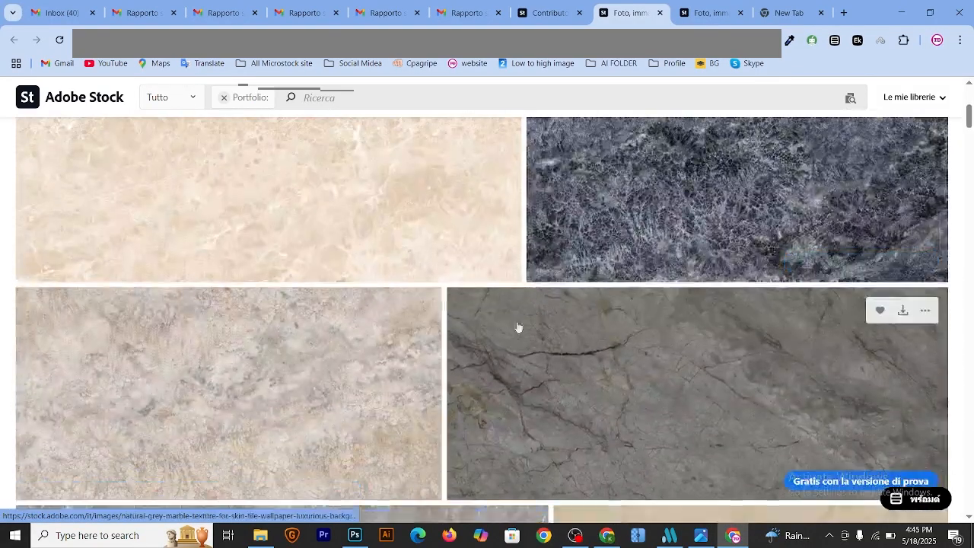
scroll(512, 330, "down", 4)
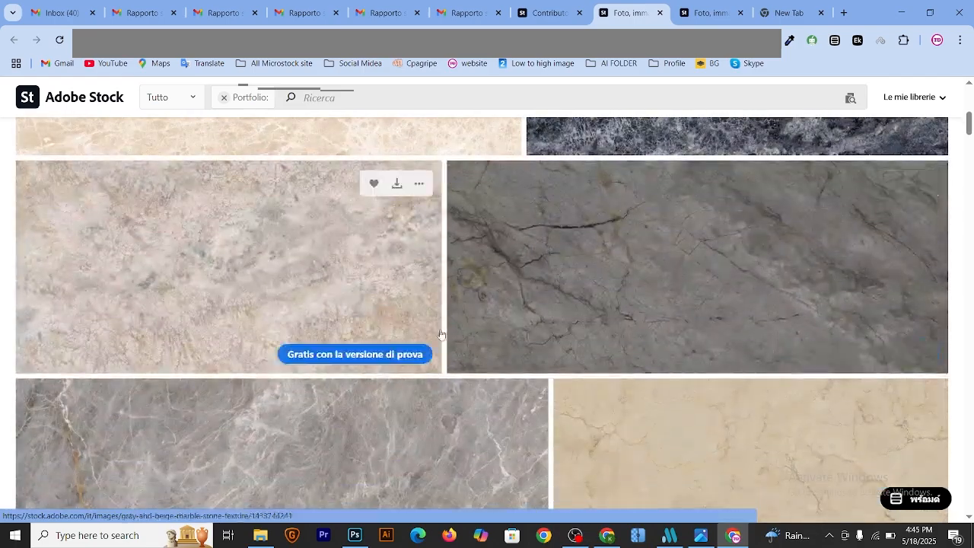
scroll(559, 342, "down", 2)
scroll(421, 346, "down", 7)
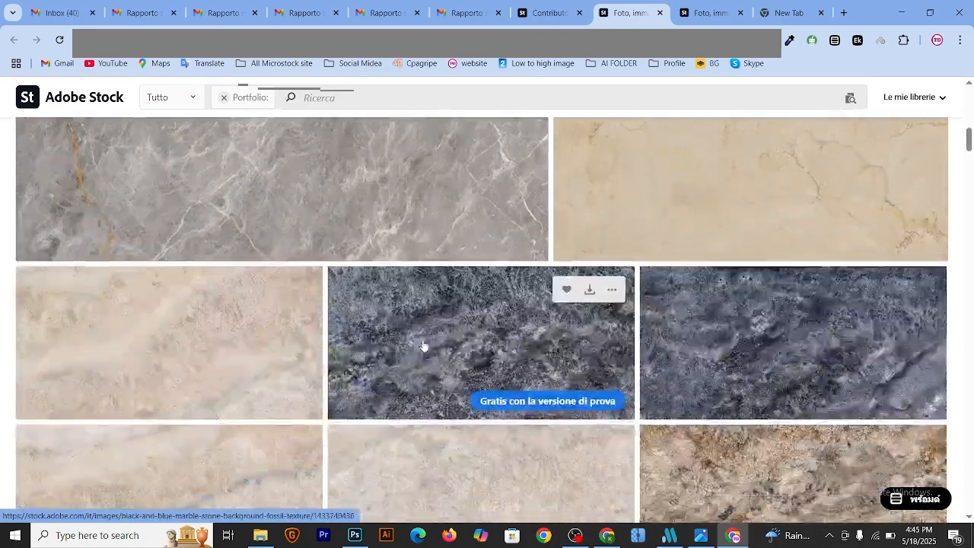
scroll(417, 342, "down", 6)
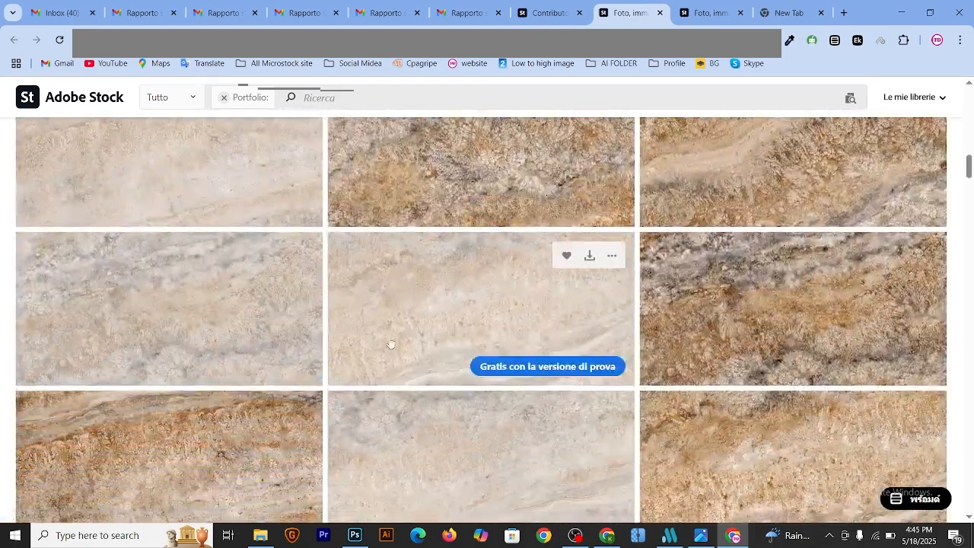
scroll(386, 349, "up", 15)
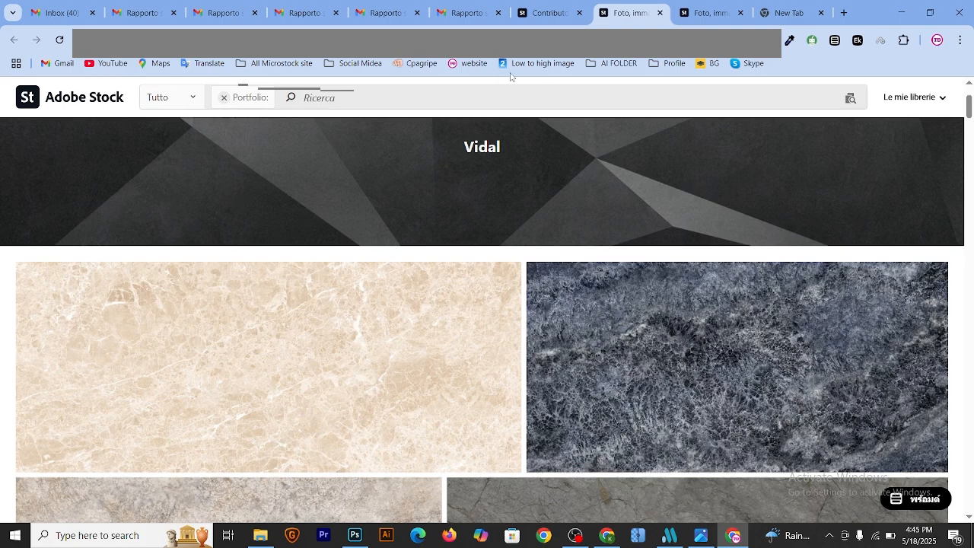
scroll(494, 267, "up", 1)
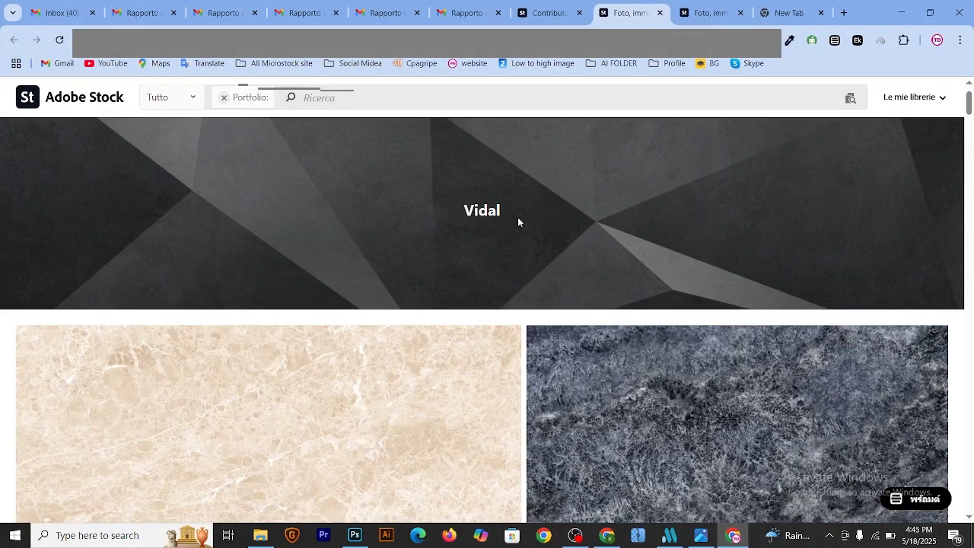
scroll(516, 263, "down", 2)
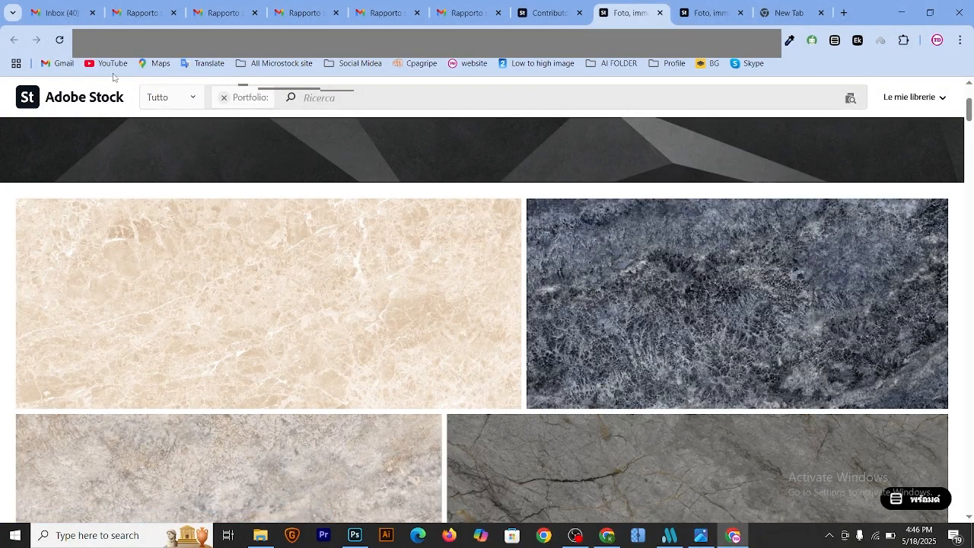
Switch to Gmail and review the Adobe Stock daily earnings report dated 17 May 2025, including its best seller.
left_click(141, 13)
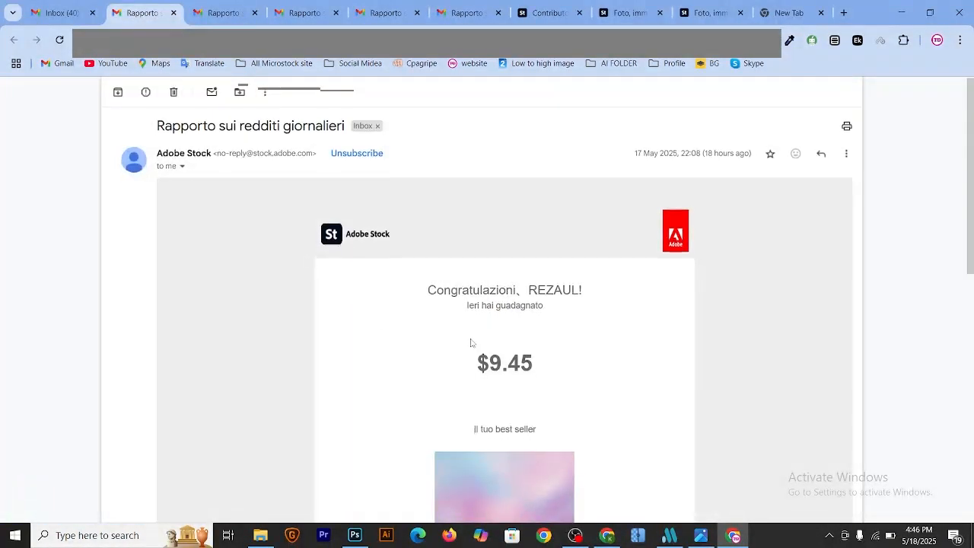
scroll(487, 335, "down", 2)
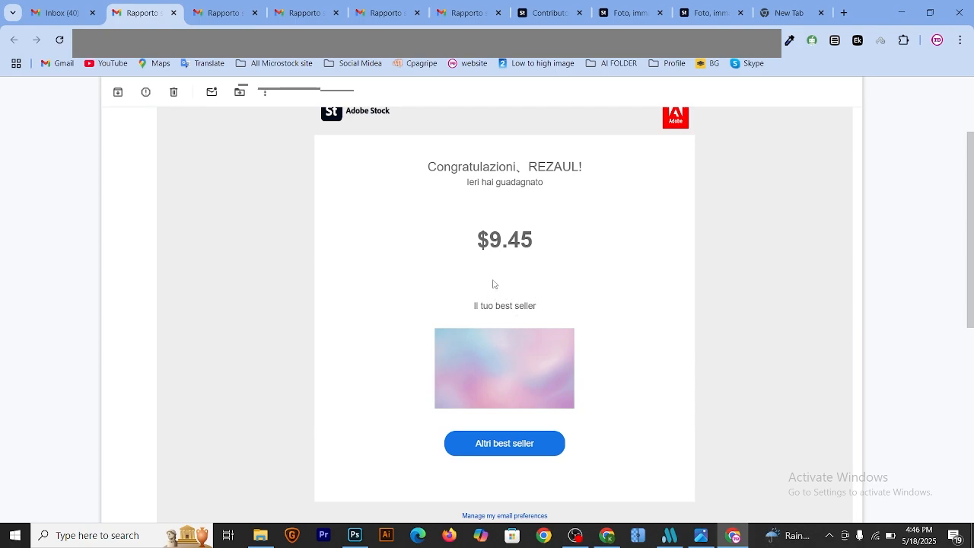
scroll(511, 318, "up", 2)
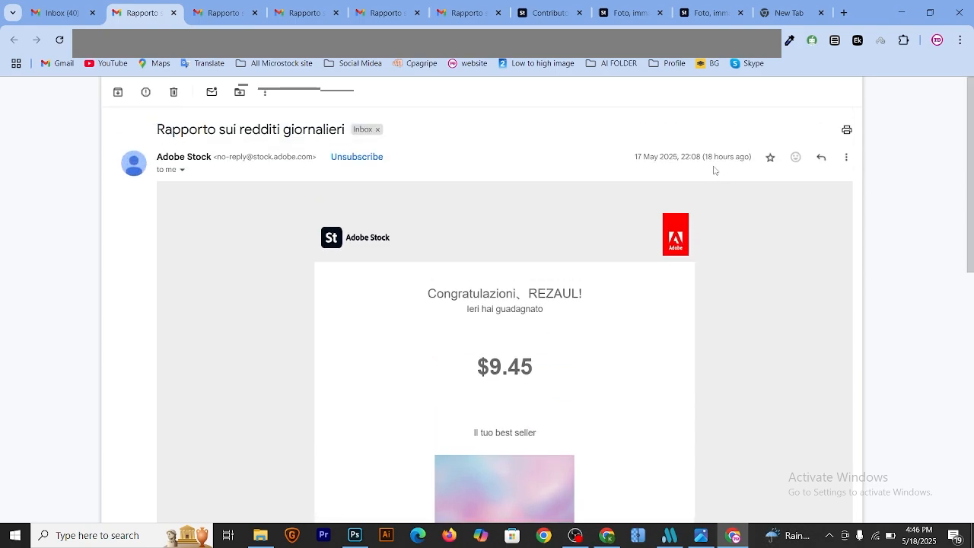
scroll(548, 335, "down", 2)
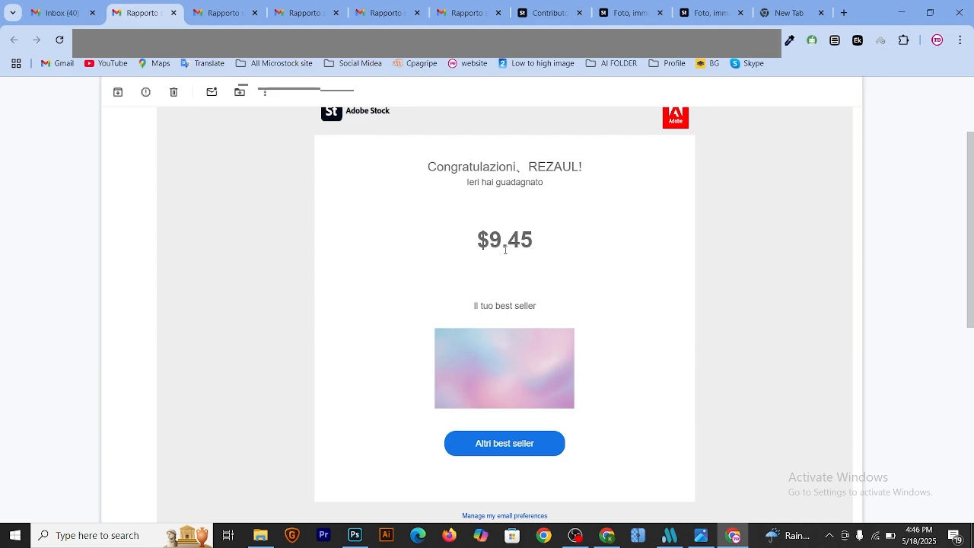
scroll(525, 257, "up", 2)
Review the earnings and best seller in the Adobe Stock daily report email dated 16 May 2025.
key("ctrl+Tab")
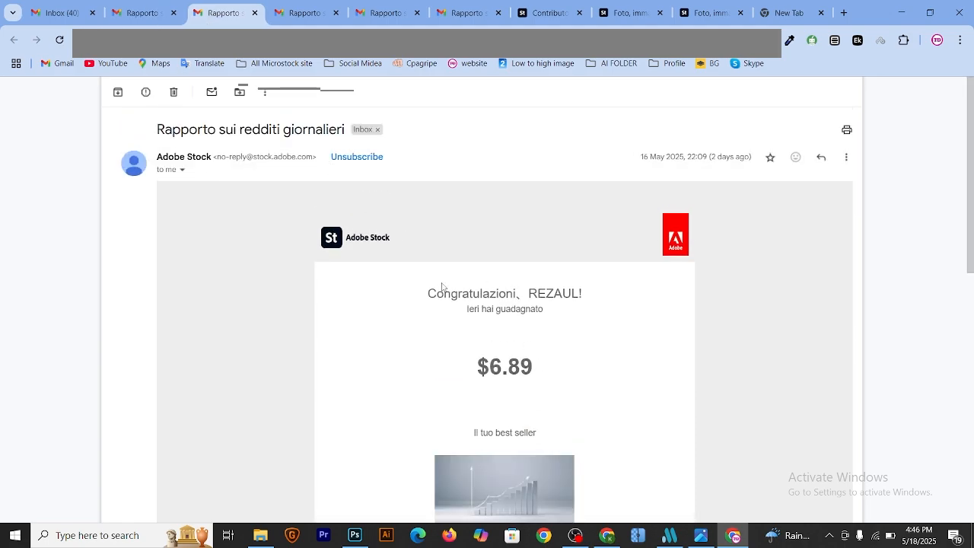
scroll(726, 249, "down", 1)
scroll(731, 229, "up", 1)
scroll(528, 339, "down", 2)
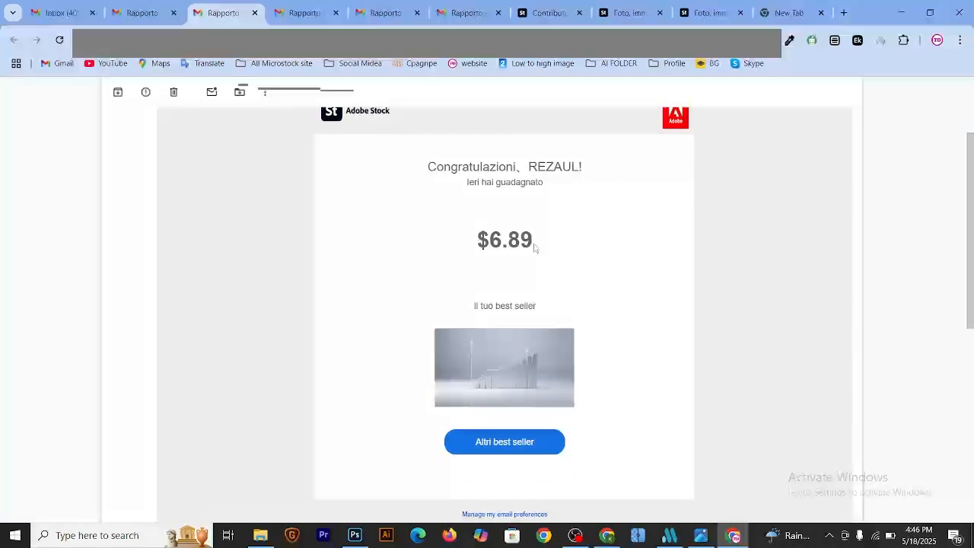
scroll(495, 262, "up", 1)
Review the Adobe Stock daily earnings report emails dated 15, 14 and 13 May 2025 in turn.
left_click(298, 16)
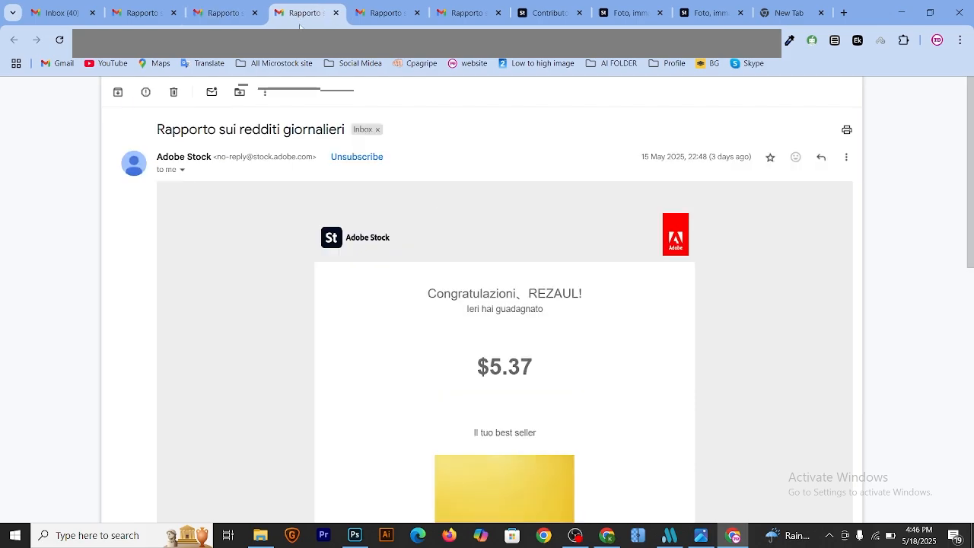
scroll(525, 344, "down", 1)
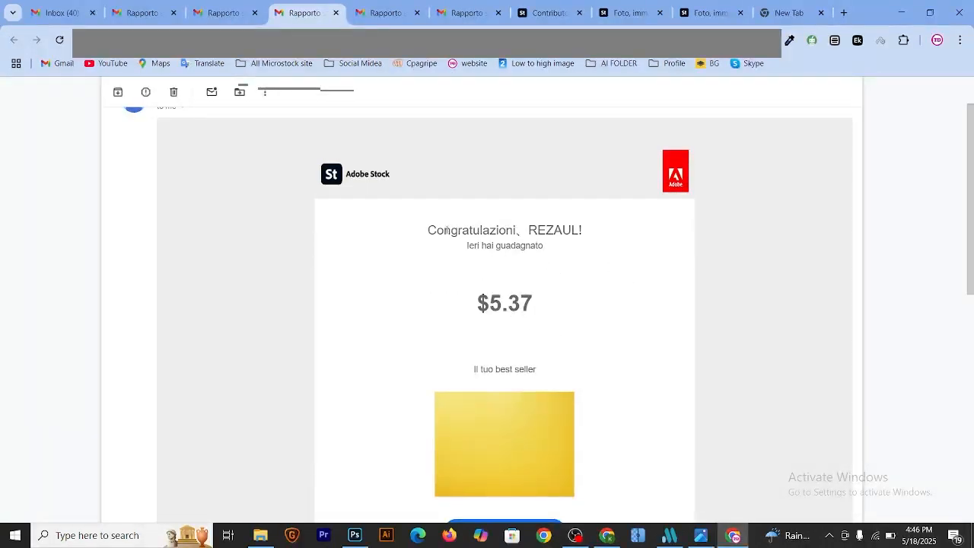
left_click(388, 13)
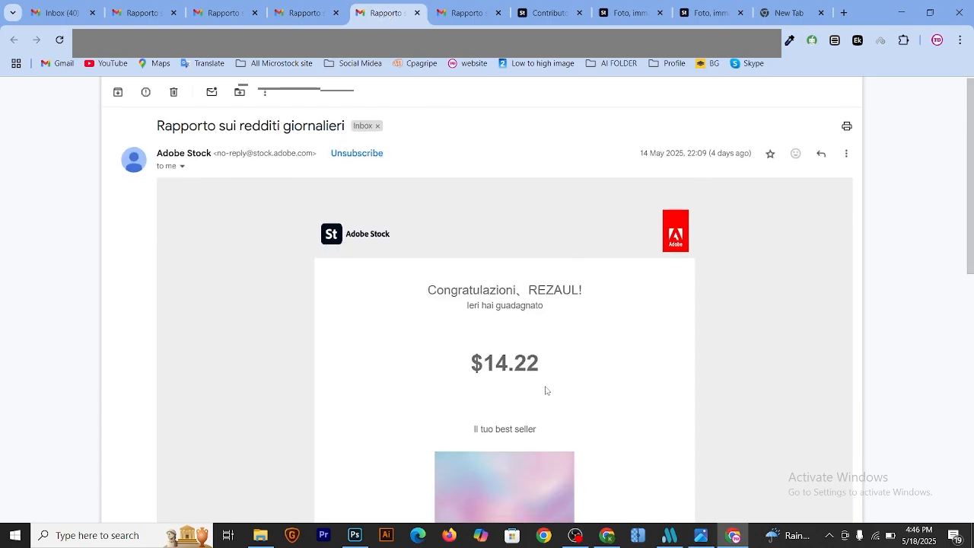
scroll(546, 381, "down", 2)
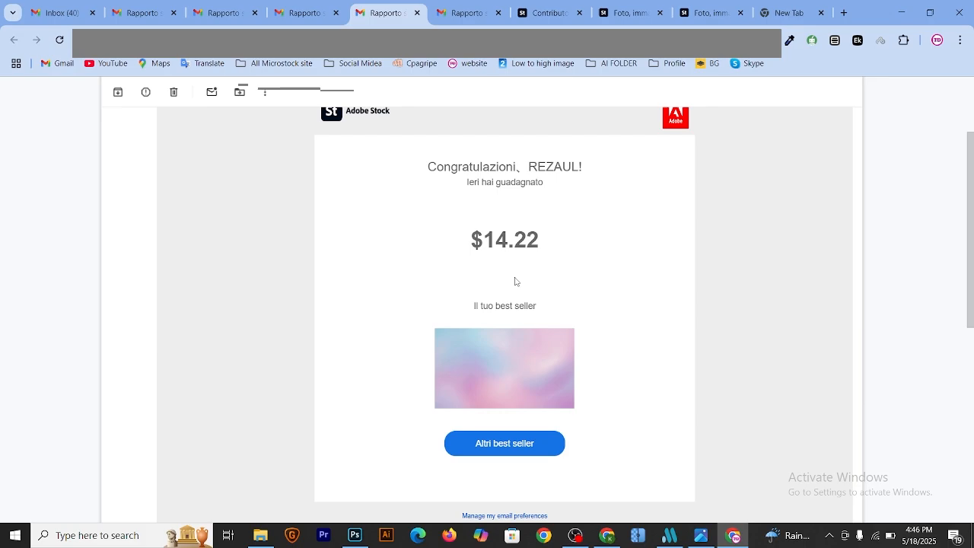
scroll(607, 254, "up", 2)
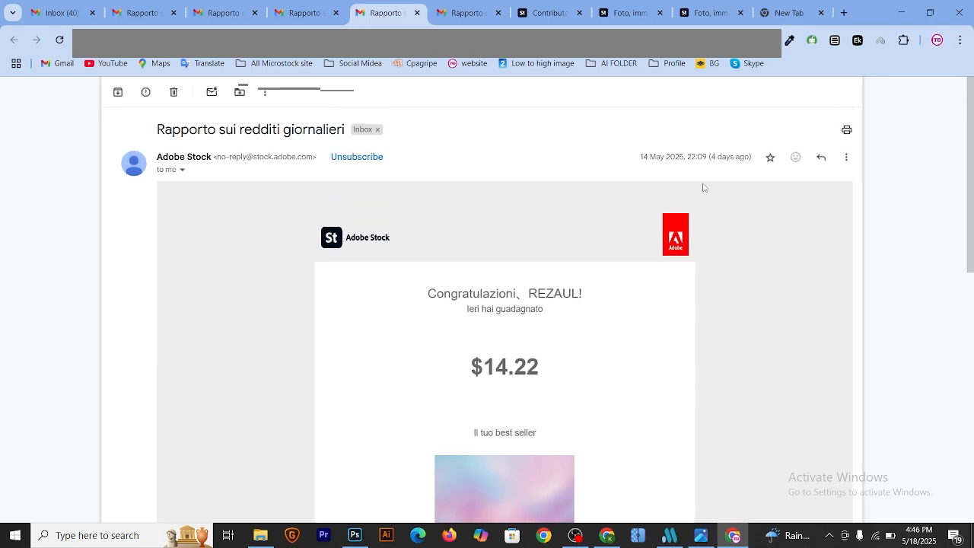
left_click(466, 13)
scroll(499, 272, "up", 2)
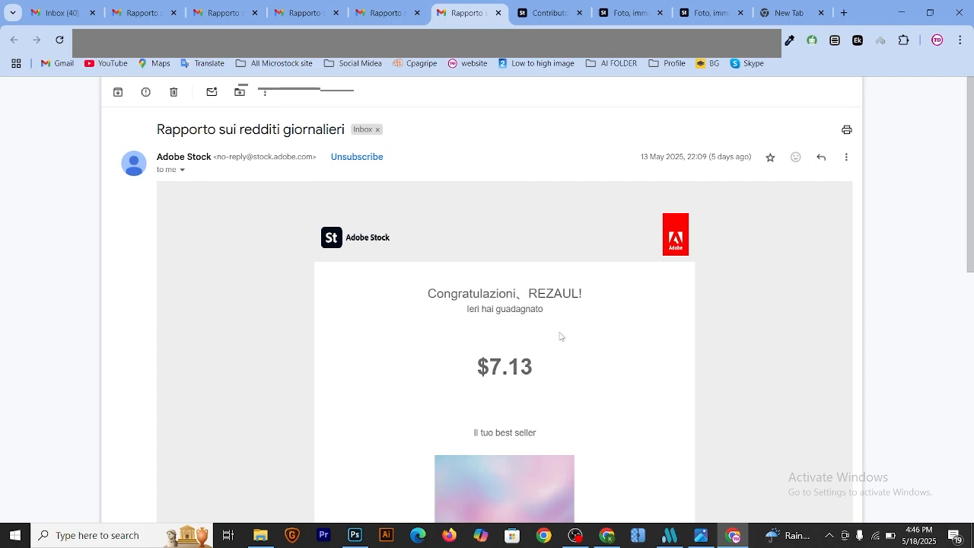
Review the earnings and best-selling image in the Adobe Stock daily report email dated 13 May 2025.
scroll(518, 367, "down", 2)
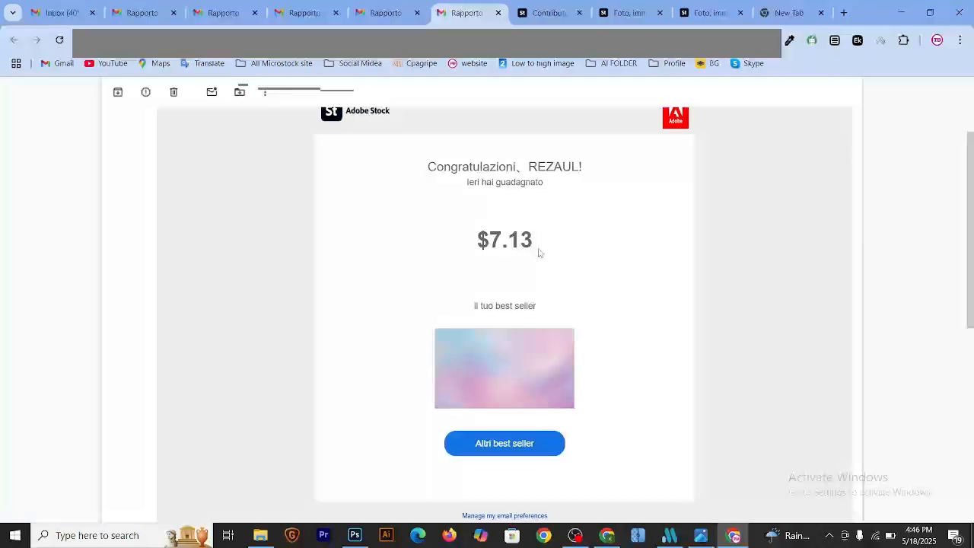
scroll(568, 233, "up", 1)
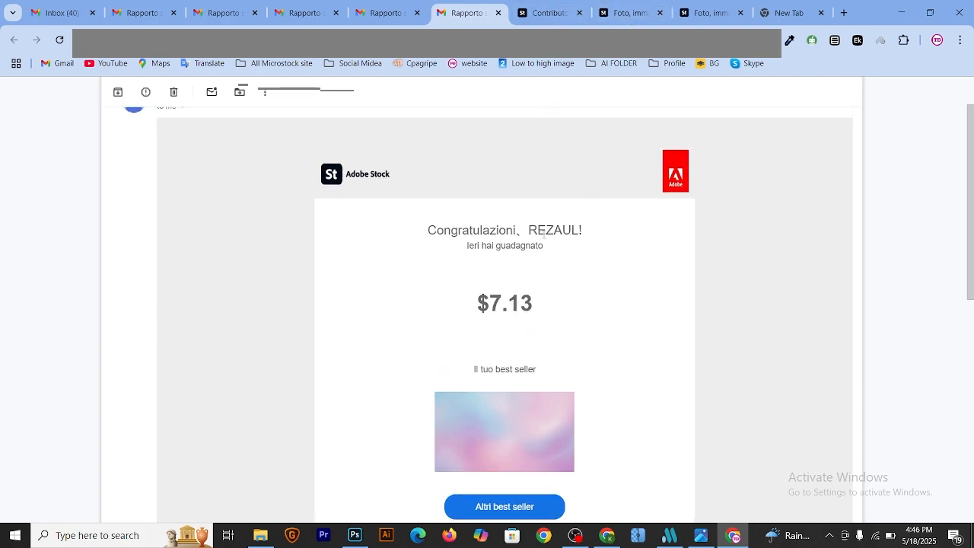
scroll(544, 241, "up", 1)
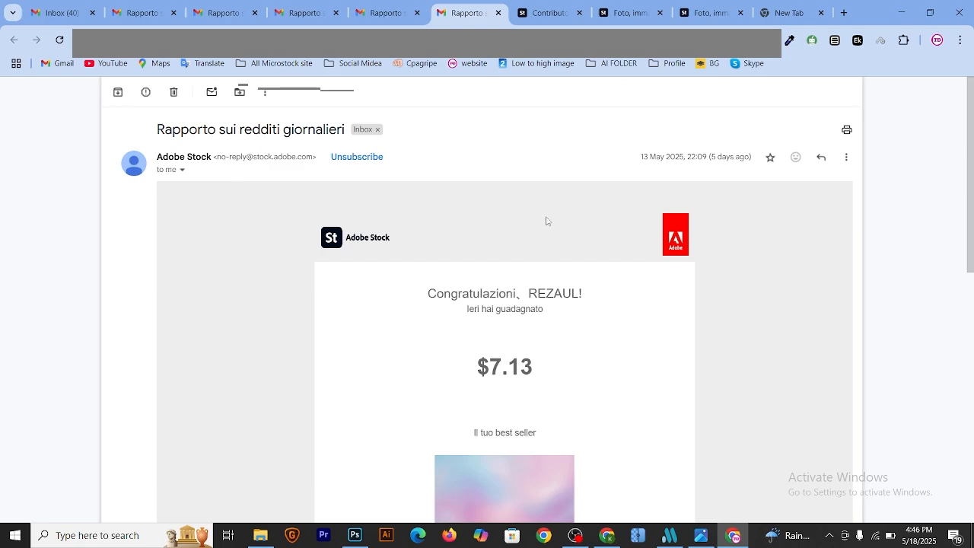
scroll(554, 242, "down", 1)
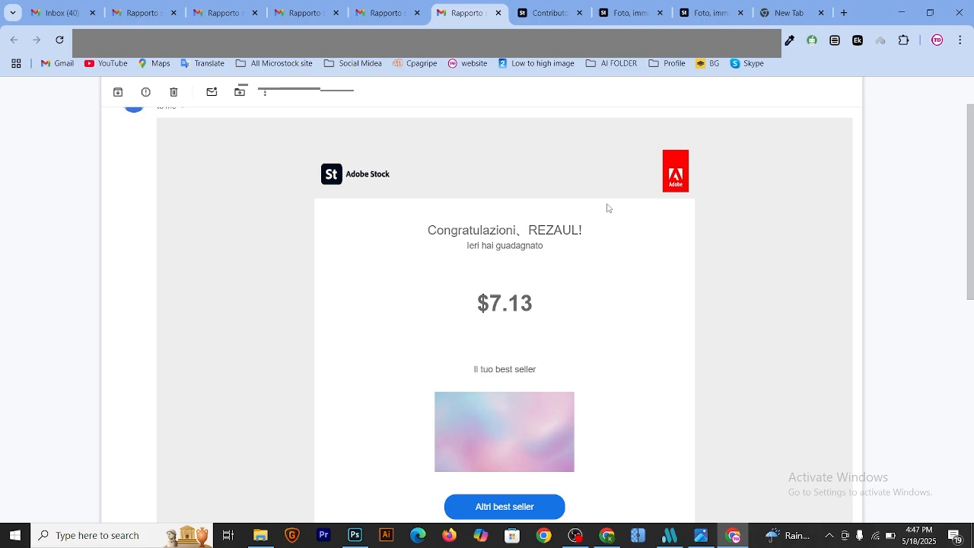
Return to the top-selling contributor's Adobe Stock portfolio and examine the marble and stone texture images.
left_click(704, 13)
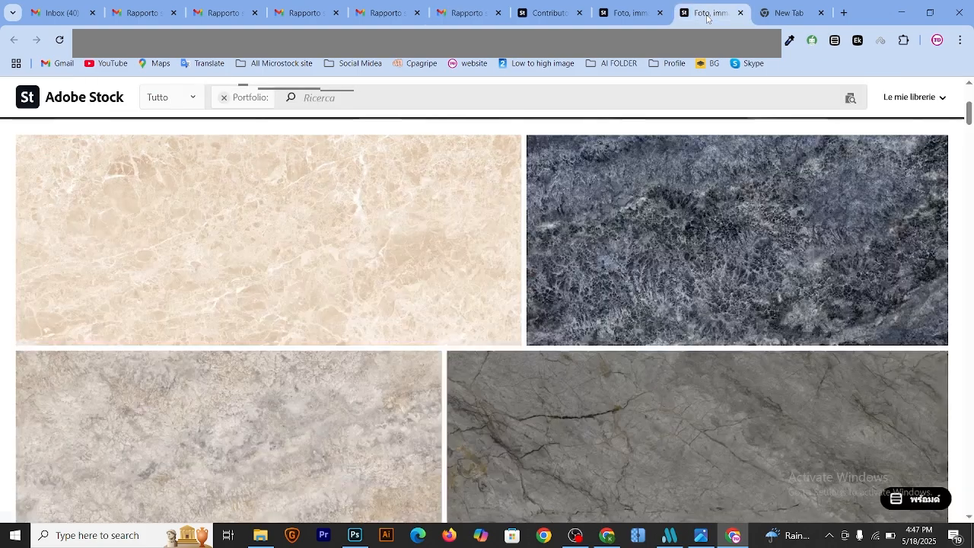
scroll(408, 370, "up", 2)
scroll(418, 366, "down", 3)
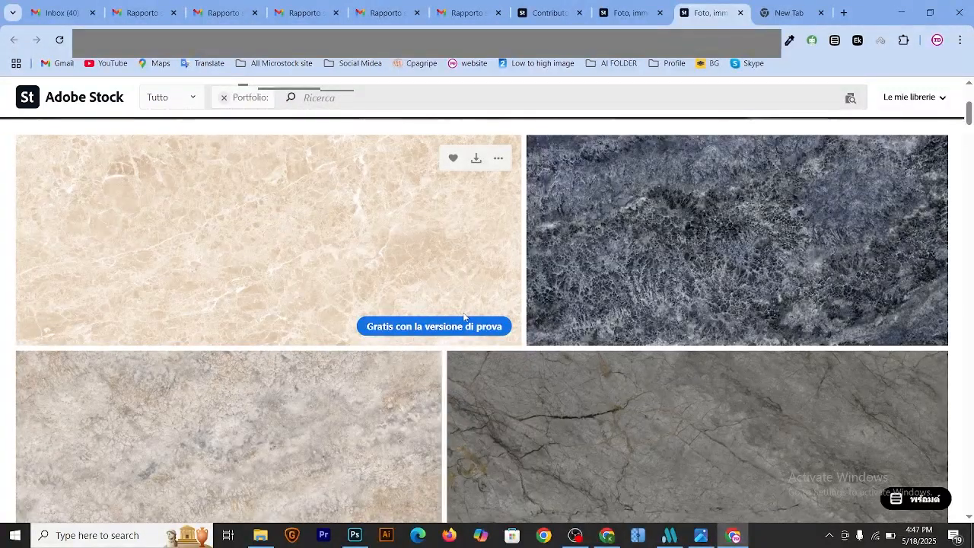
scroll(443, 343, "down", 1)
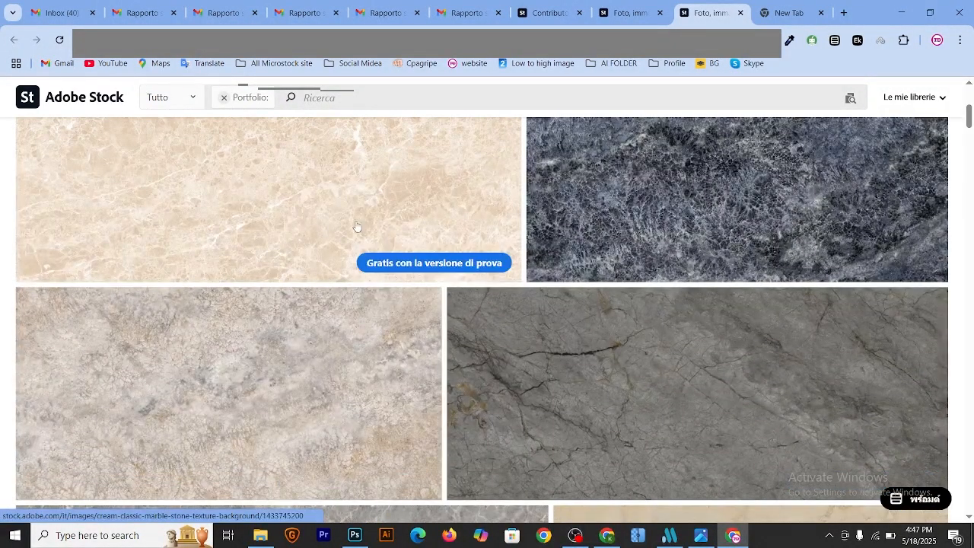
scroll(457, 263, "up", 1)
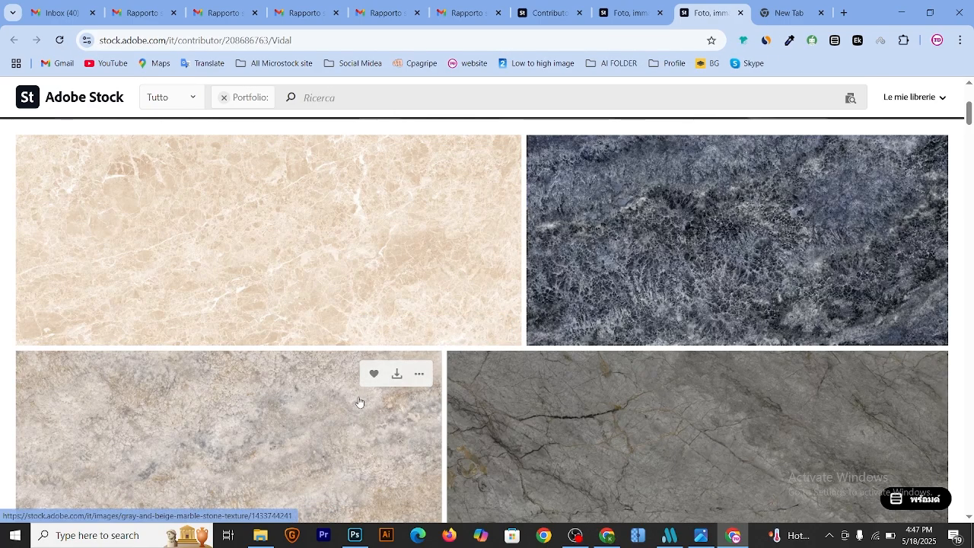
Switch to Photoshop and create a 6000 x 4000 px RGB document at 300 pixels/inch with a white background.
left_click(354, 535)
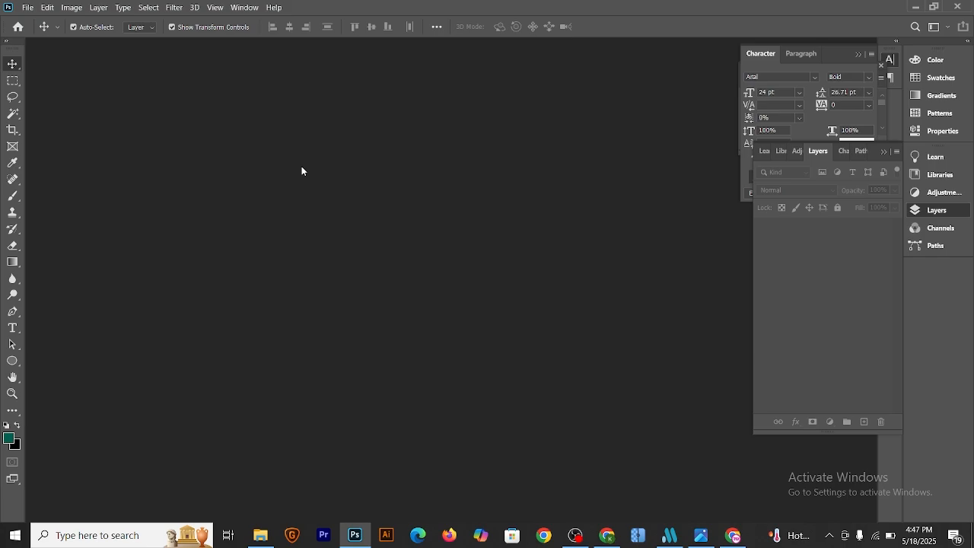
left_click(30, 7)
left_click(50, 25)
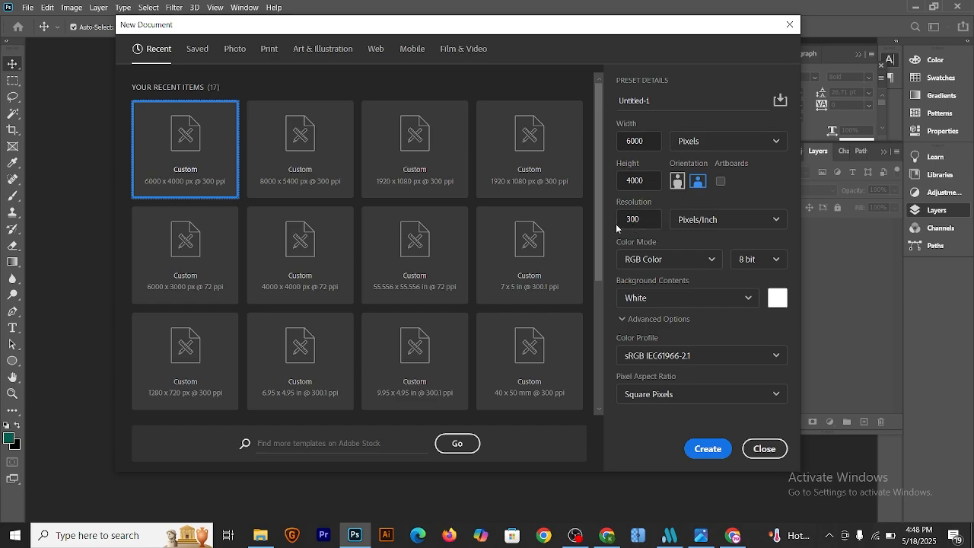
left_click(707, 451)
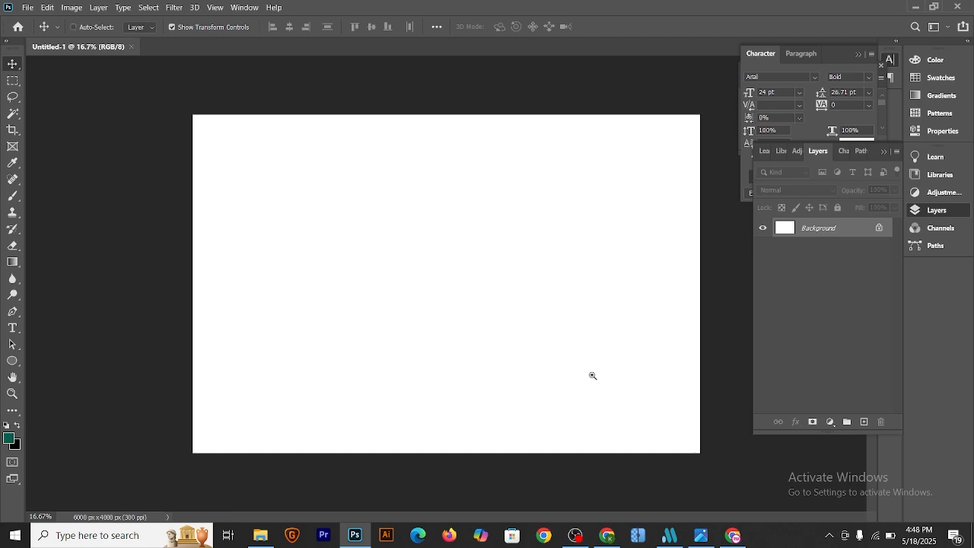
mouse_move(591, 374)
left_mouse_down()
mouse_move(570, 371)
mouse_move(579, 376)
left_mouse_up()
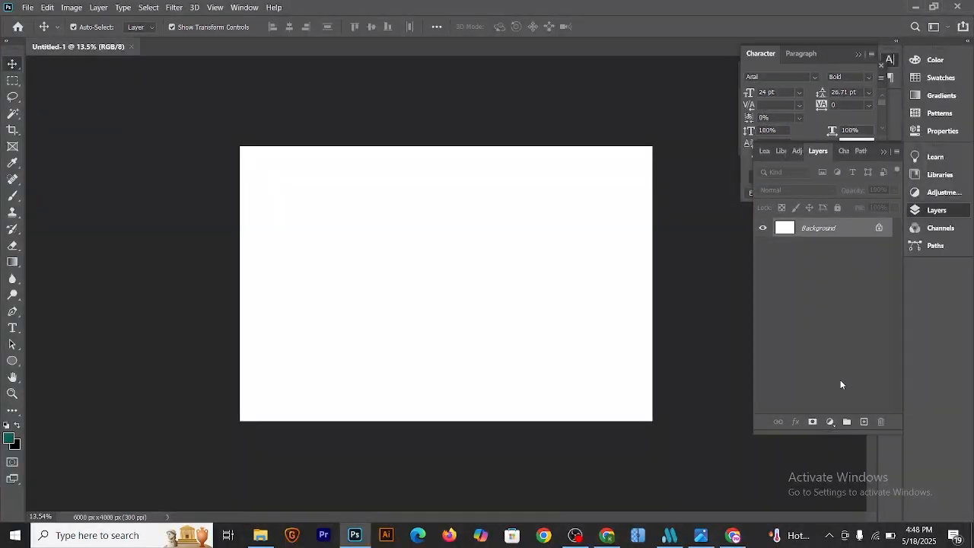
Start a Solid Color fill layer, and copy the brown hex code 9C6644 from the trending palettes on Coolors.
left_click(830, 426)
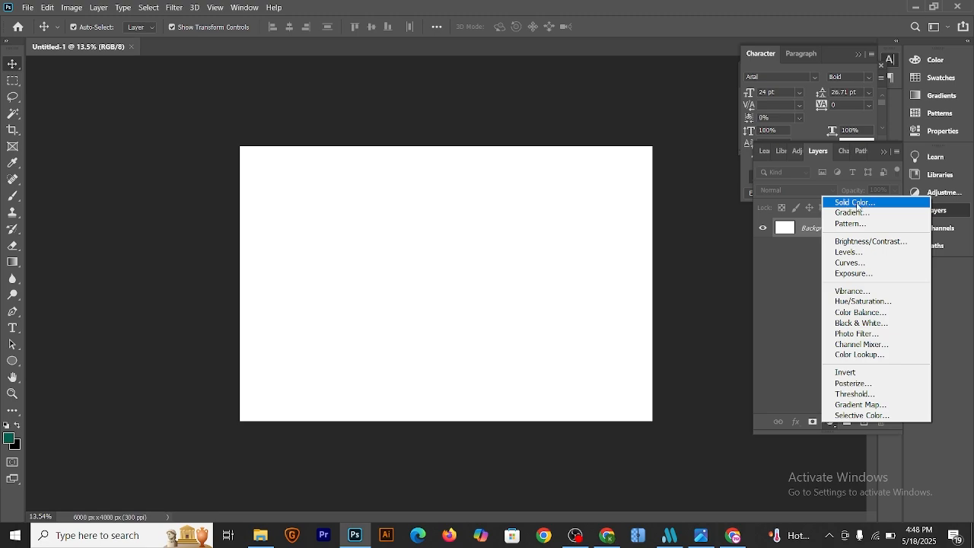
left_click(858, 204)
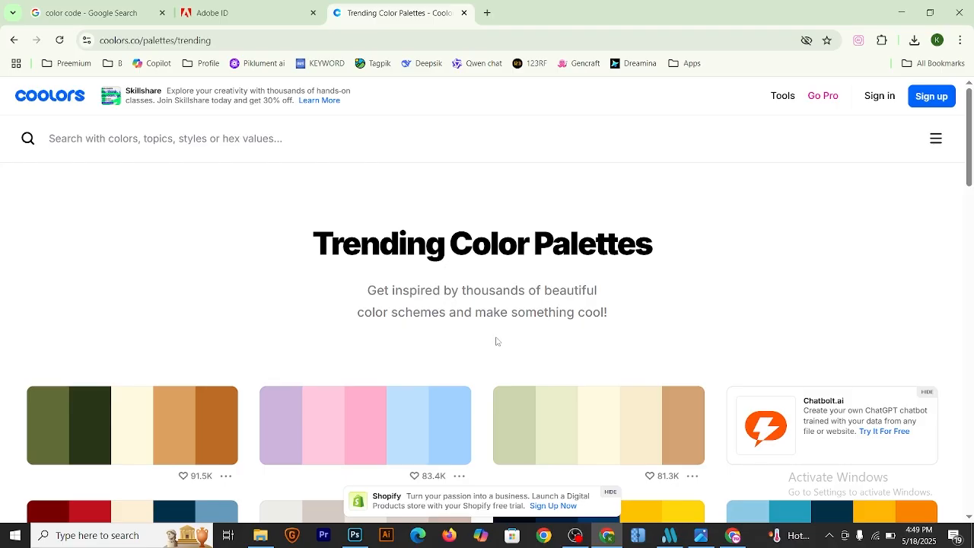
scroll(496, 341, "down", 1)
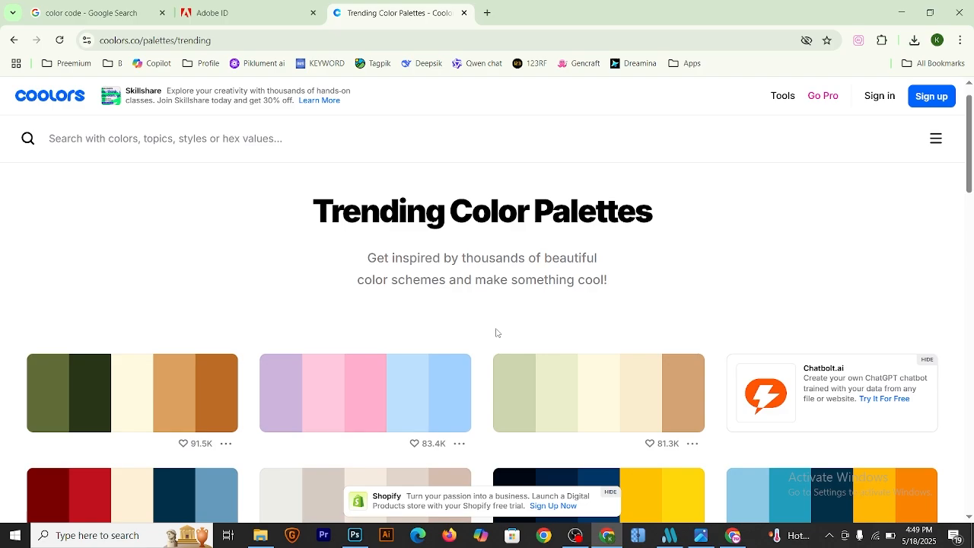
scroll(444, 261, "down", 3)
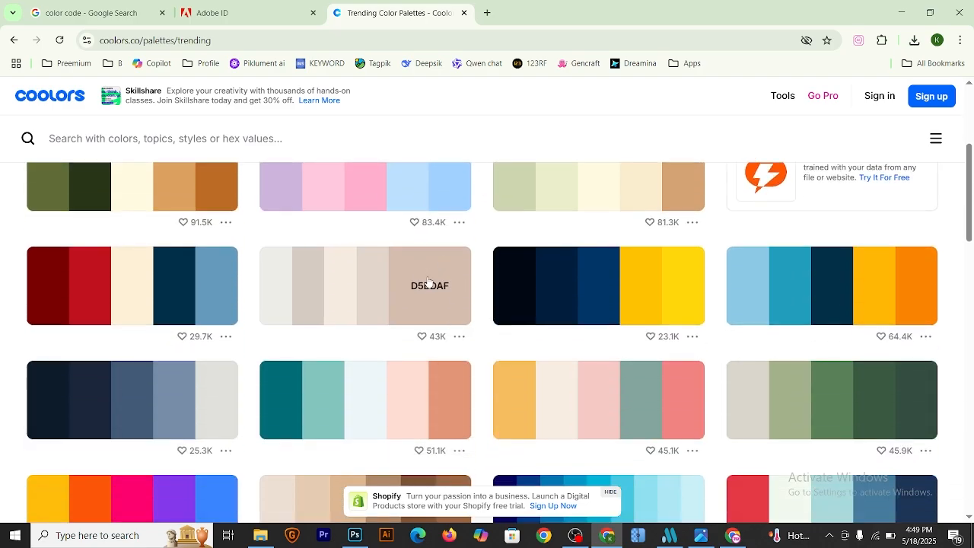
scroll(471, 350, "up", 1)
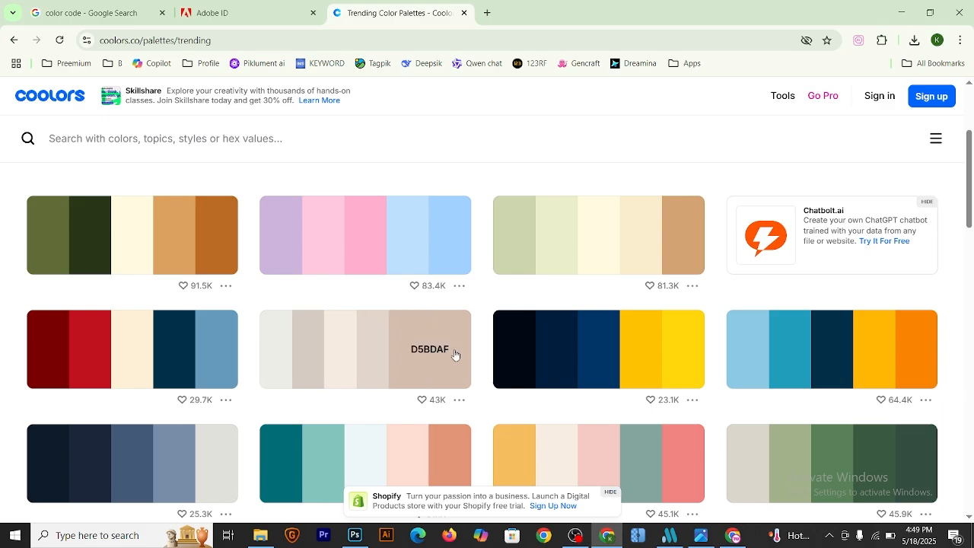
scroll(481, 360, "down", 2)
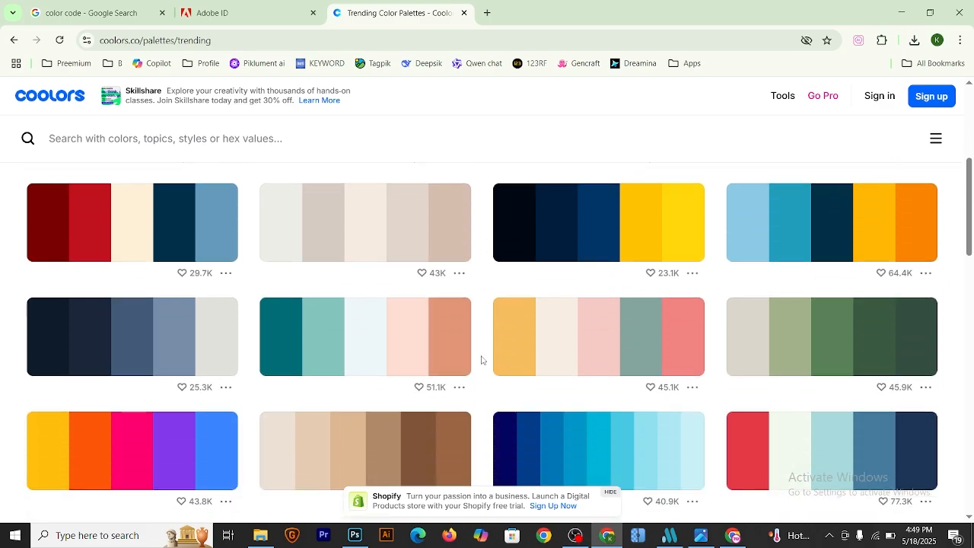
scroll(478, 417, "down", 1)
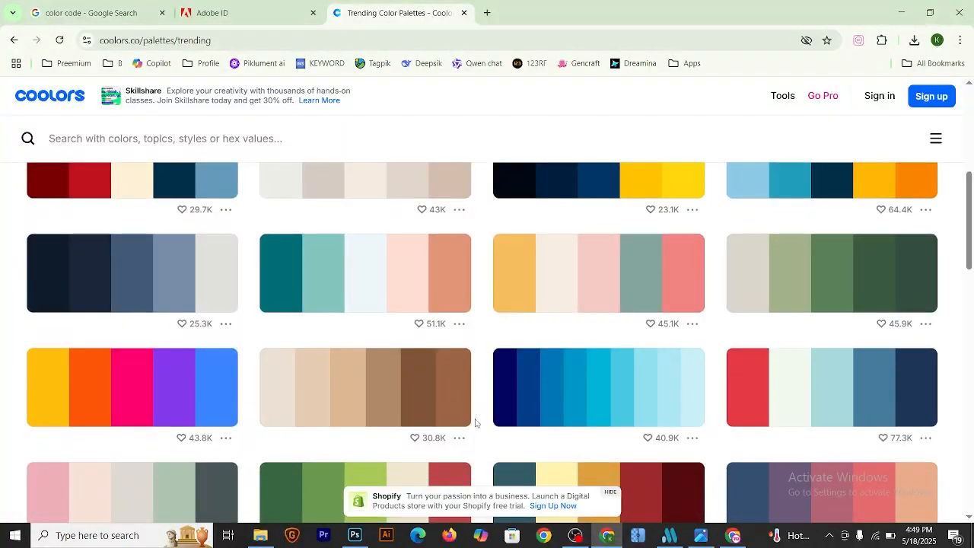
scroll(474, 425, "down", 1)
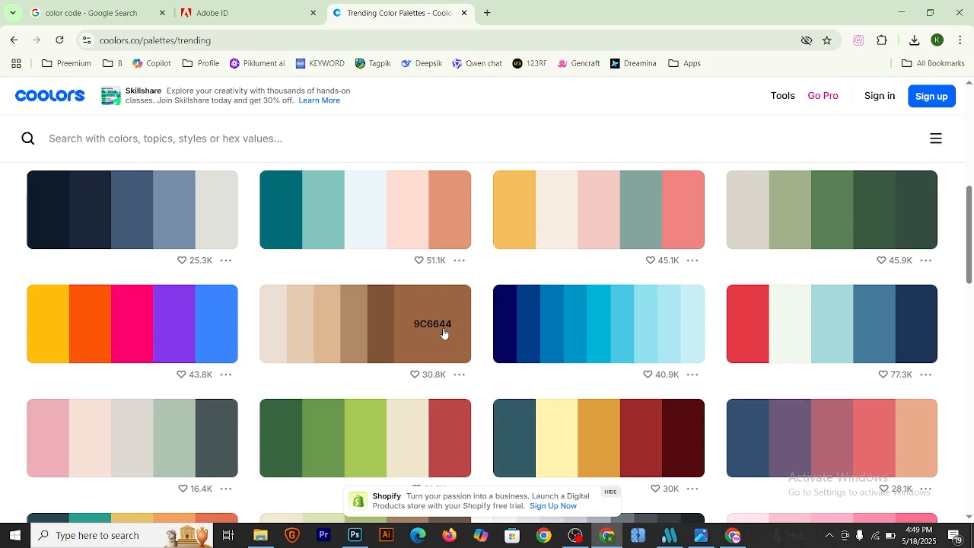
left_click(440, 332)
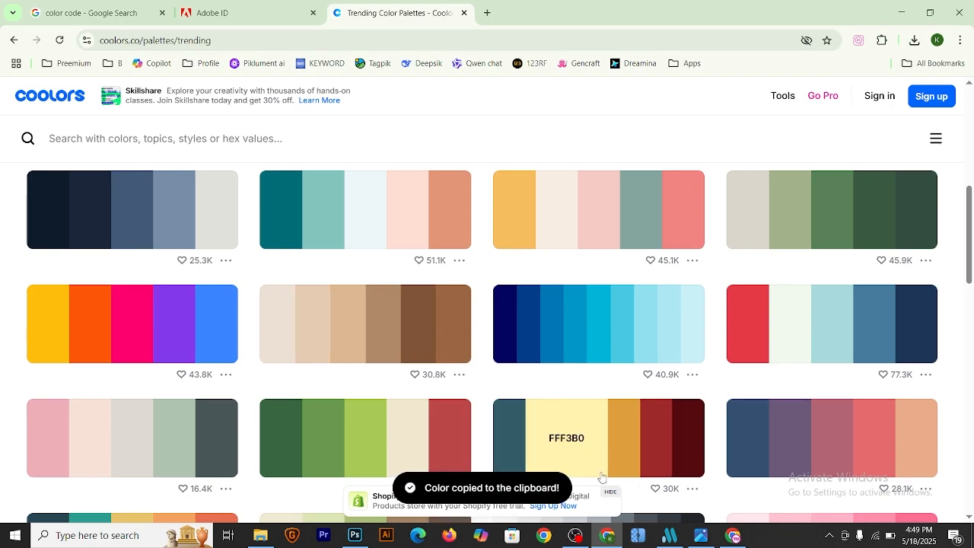
Return to Photoshop and set the solid color fill to the copied hex value 9c6644.
left_click(354, 536)
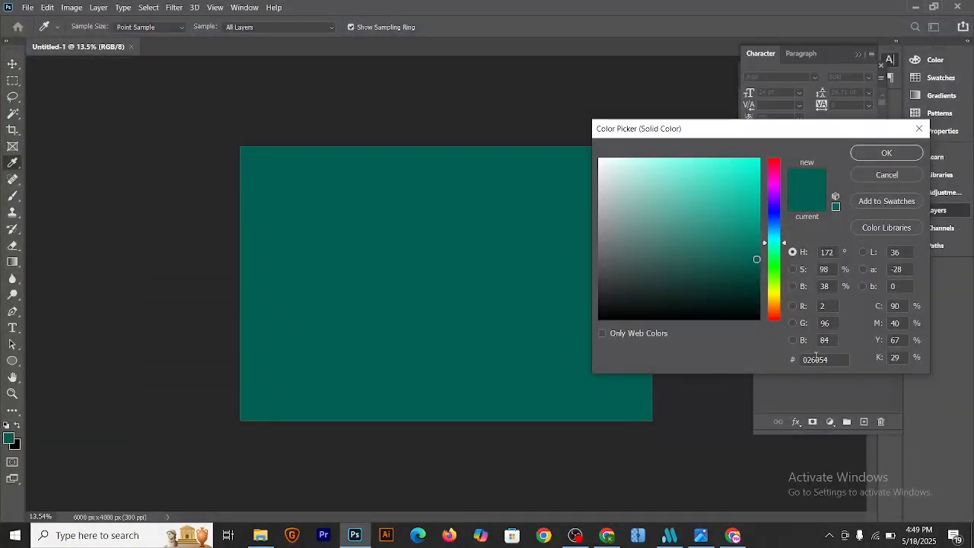
left_click_drag(836, 361, 759, 364)
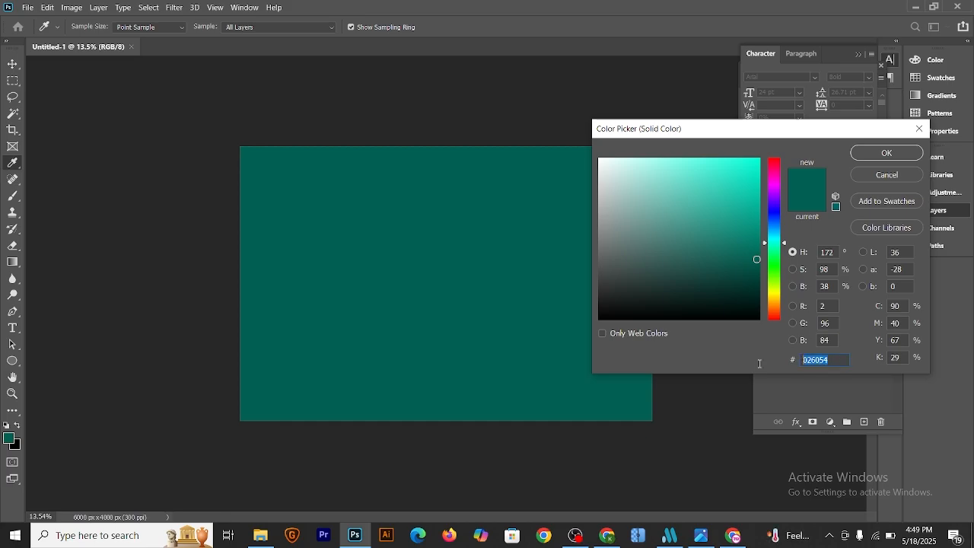
key("ctrl+v")
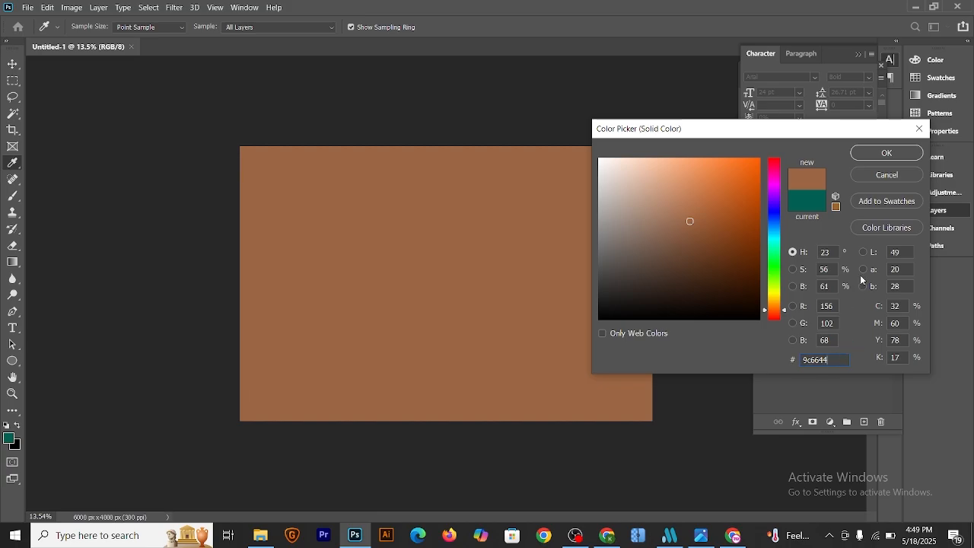
left_click(887, 155)
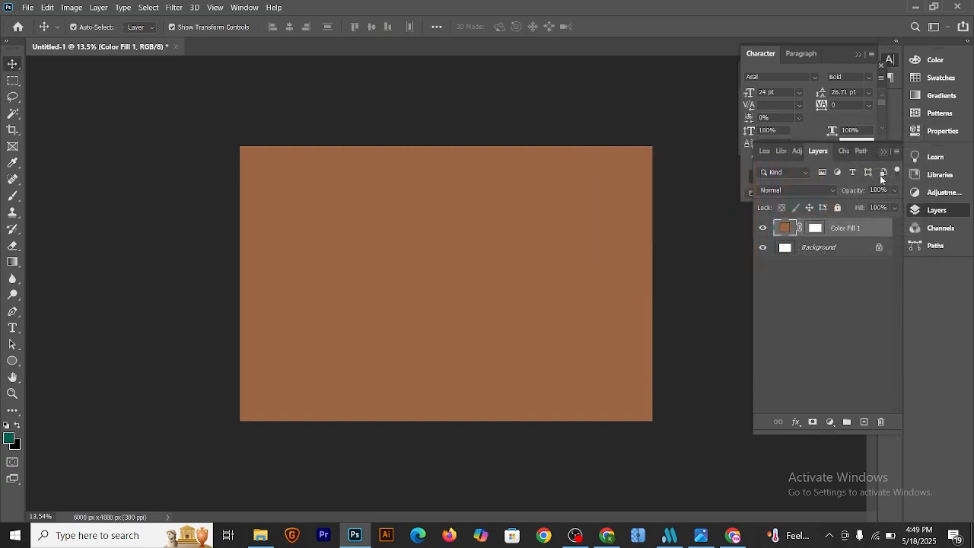
Delete the white Background layer beneath the brown color fill.
left_click(838, 251)
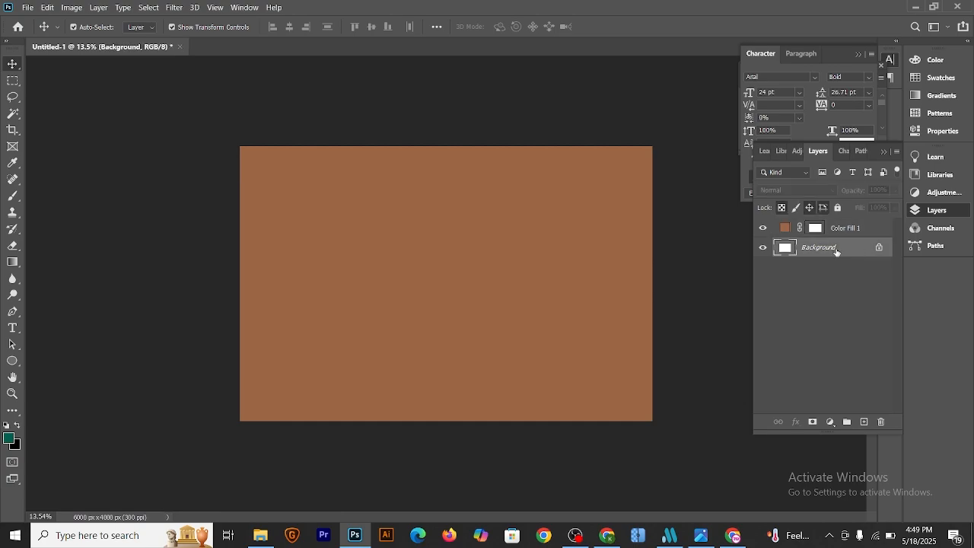
left_click(880, 423)
left_click(451, 209)
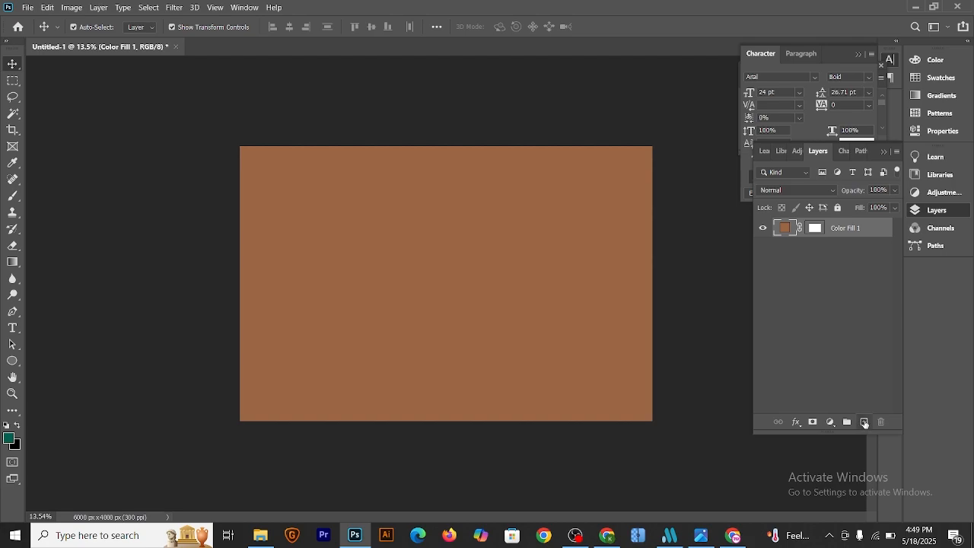
Add a new empty layer above the color fill and render the Clouds filter on it.
left_click(865, 423)
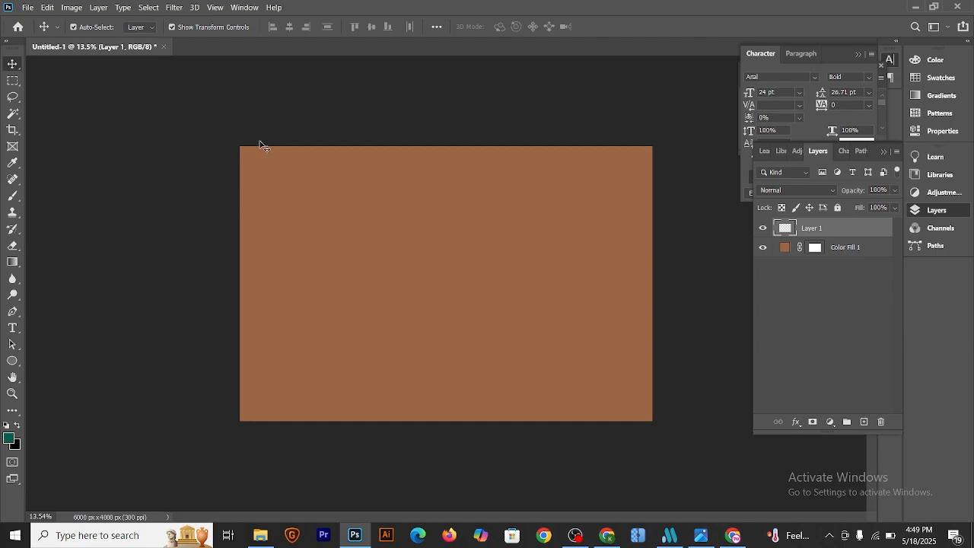
left_click(174, 7)
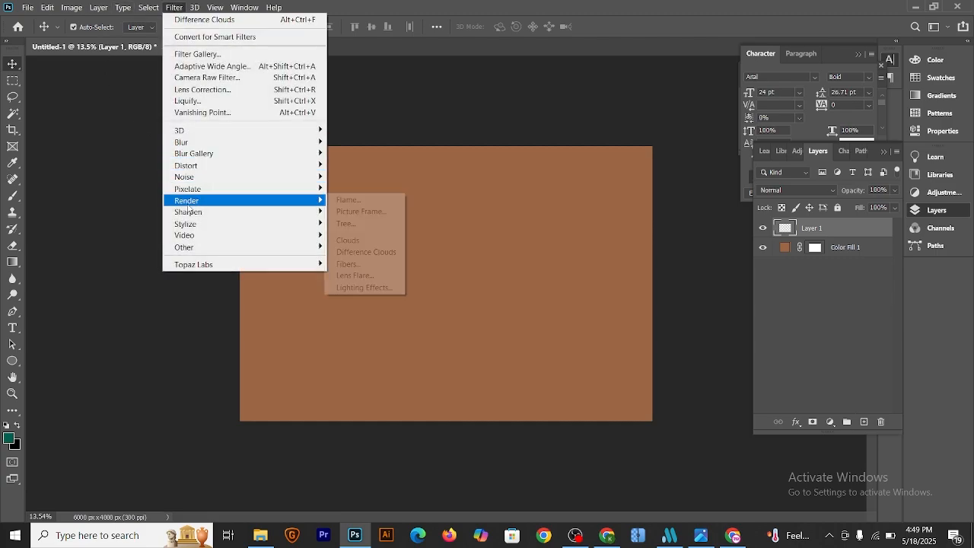
mouse_move(190, 203)
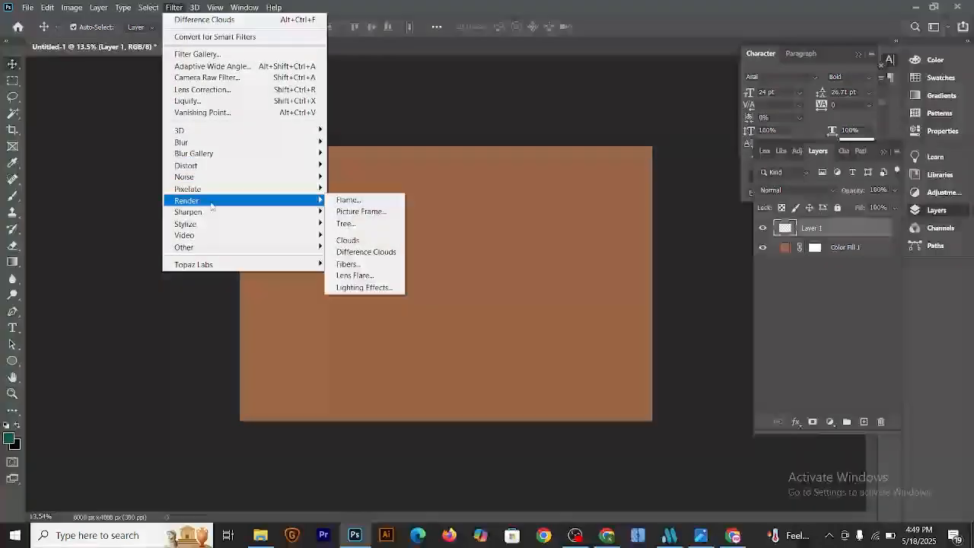
left_click(354, 241)
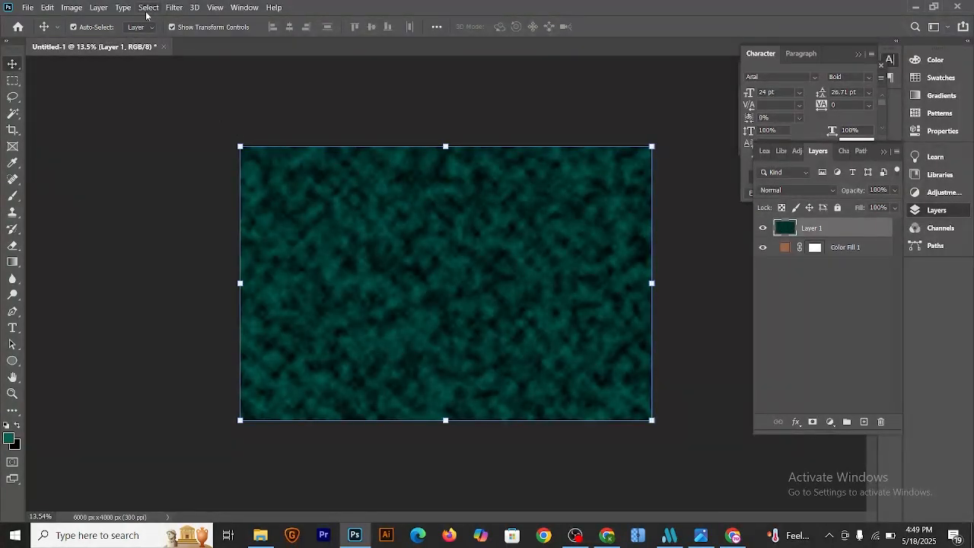
Render the Difference Clouds filter over the clouds on Layer 1.
left_click(174, 7)
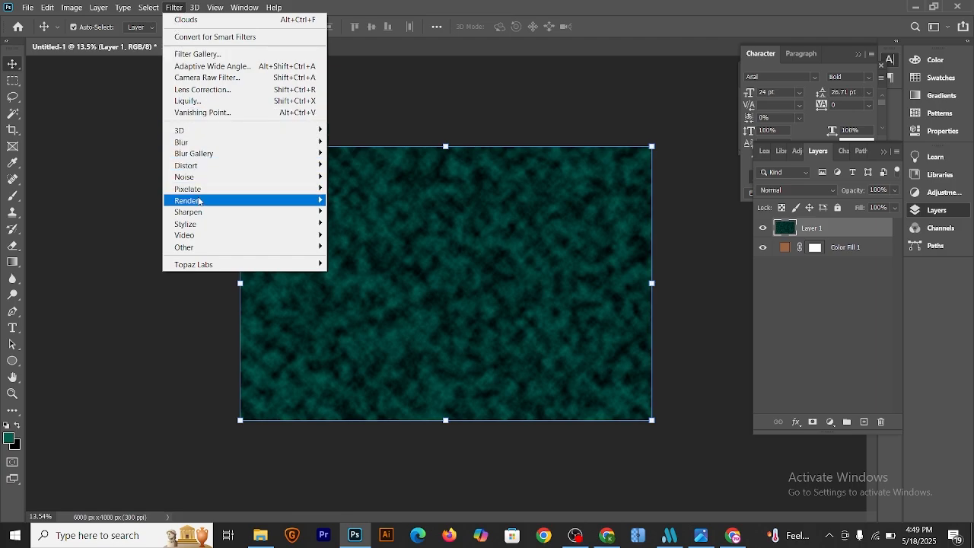
mouse_move(198, 201)
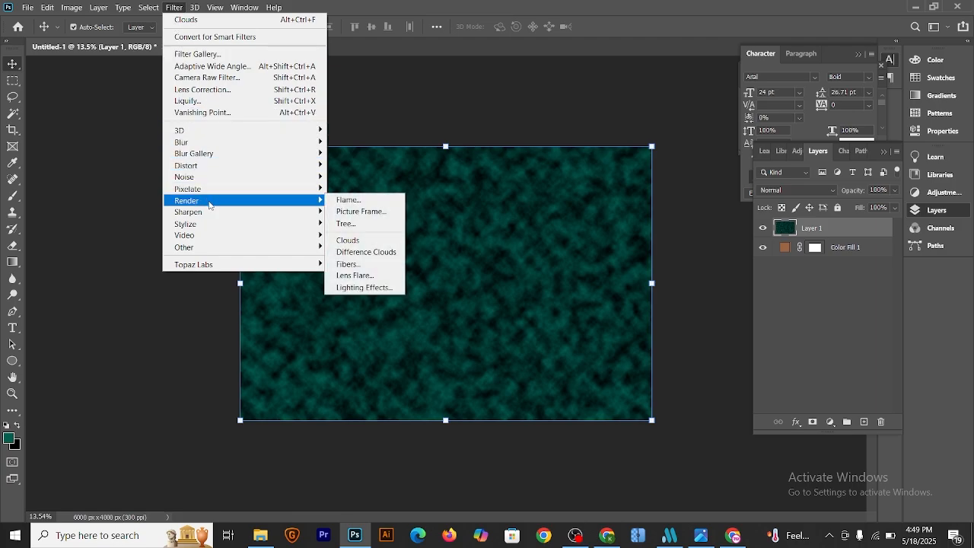
left_click(372, 258)
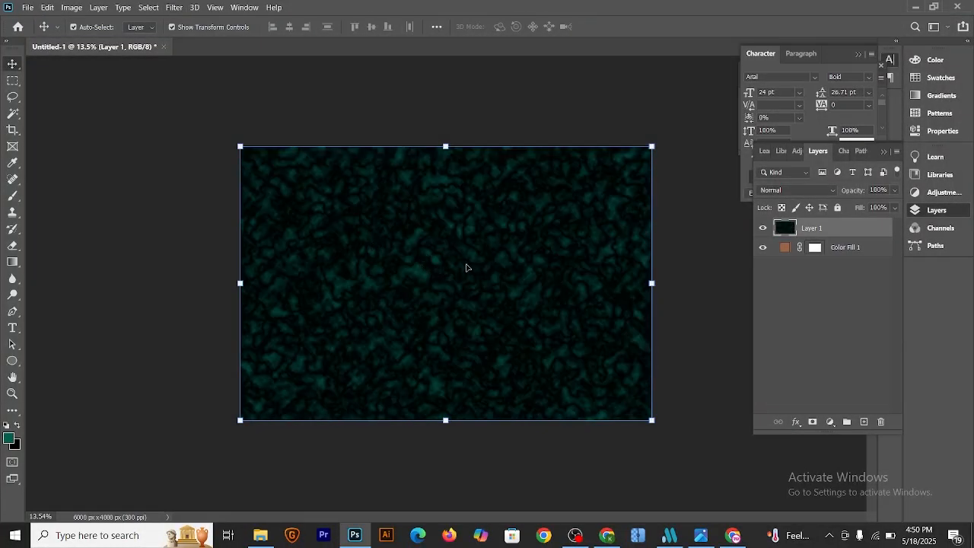
Apply the Equalize adjustment to the difference clouds on Layer 1.
left_click(69, 11)
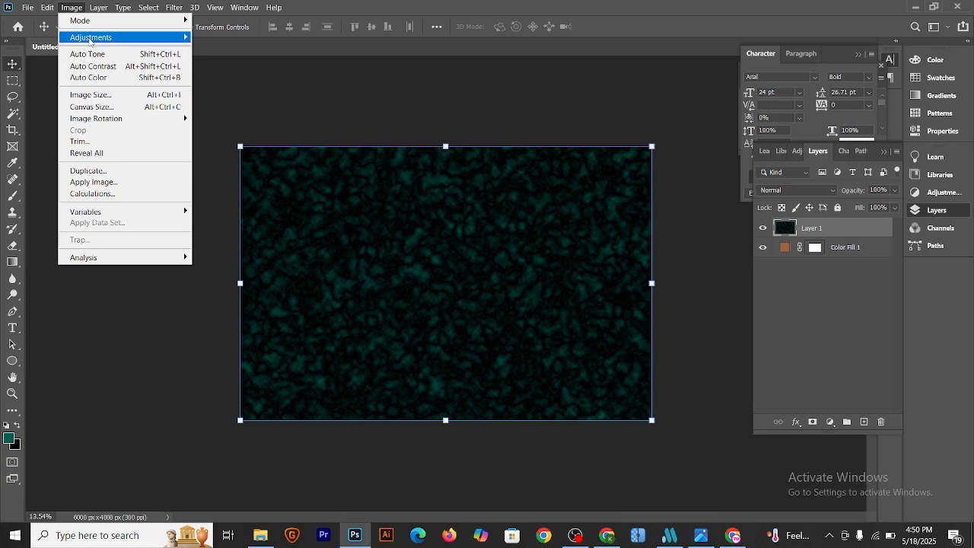
mouse_move(101, 46)
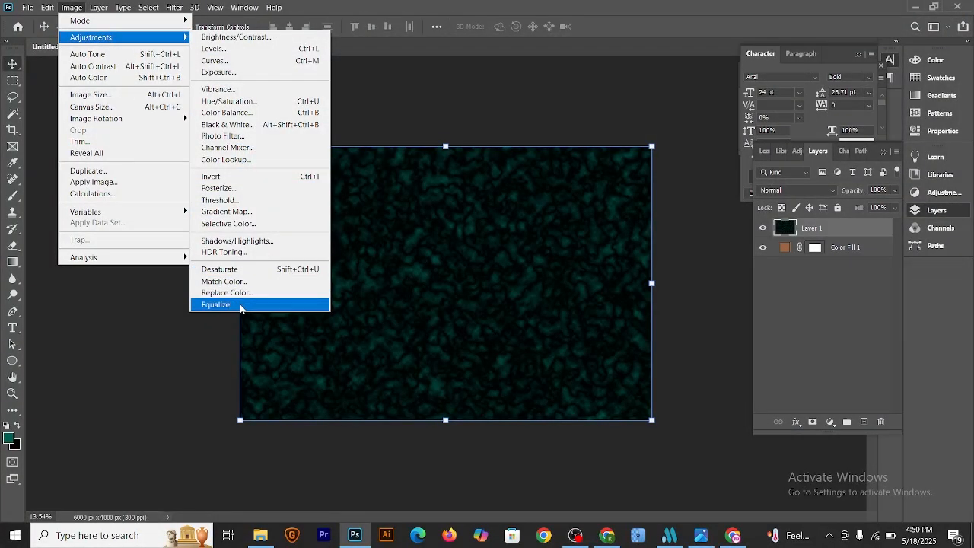
left_click(216, 305)
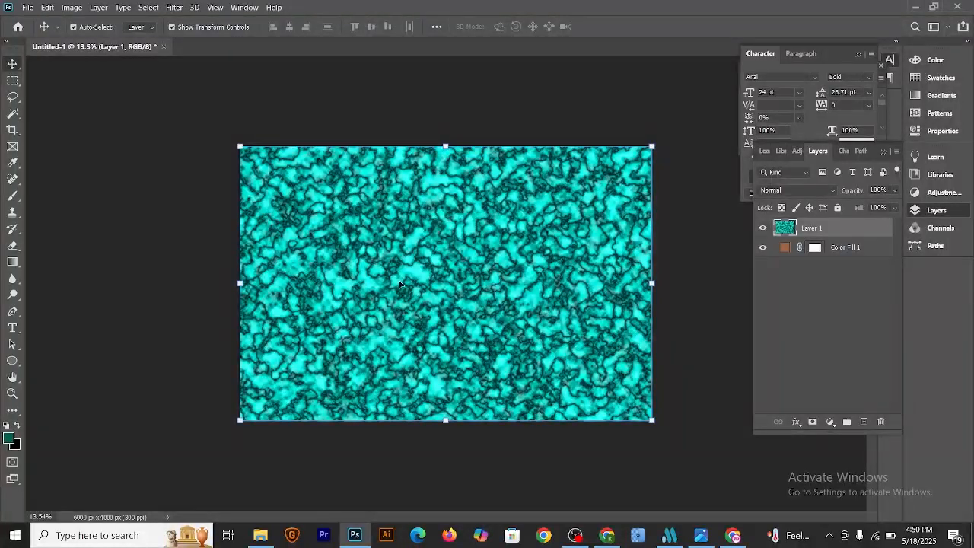
Brighten Layer 1 with a Levels adjustment, setting the midtone input level to 3.
left_click(73, 9)
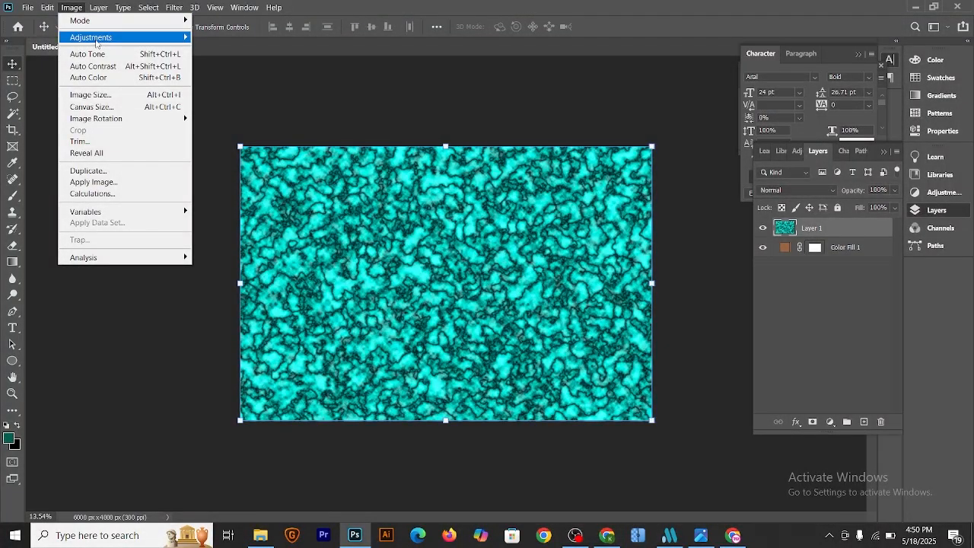
mouse_move(97, 39)
left_click(225, 52)
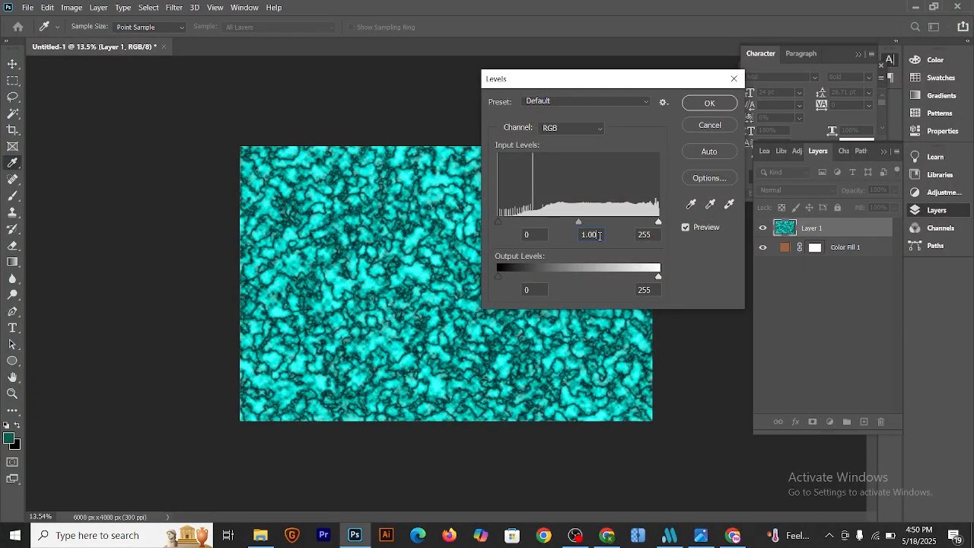
left_click_drag(599, 236, 574, 240)
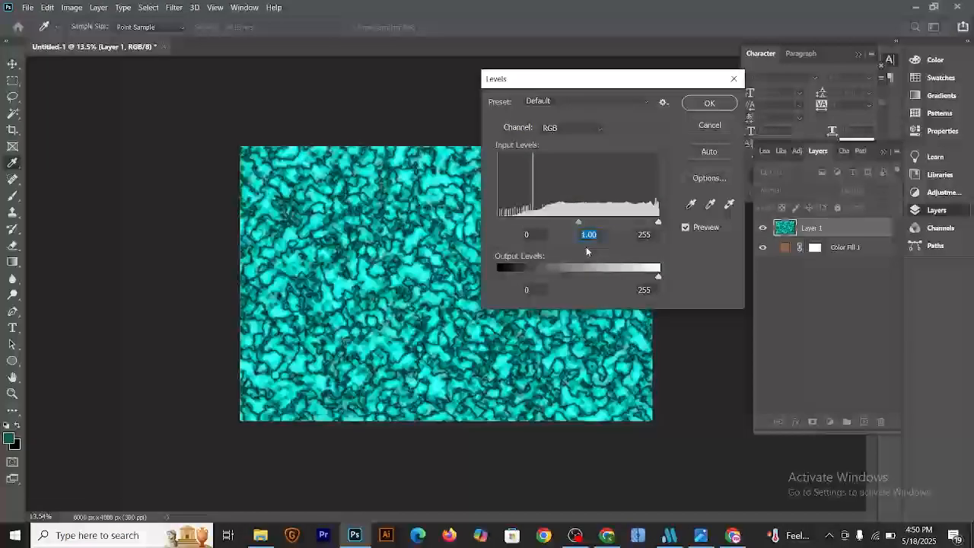
type("3.")
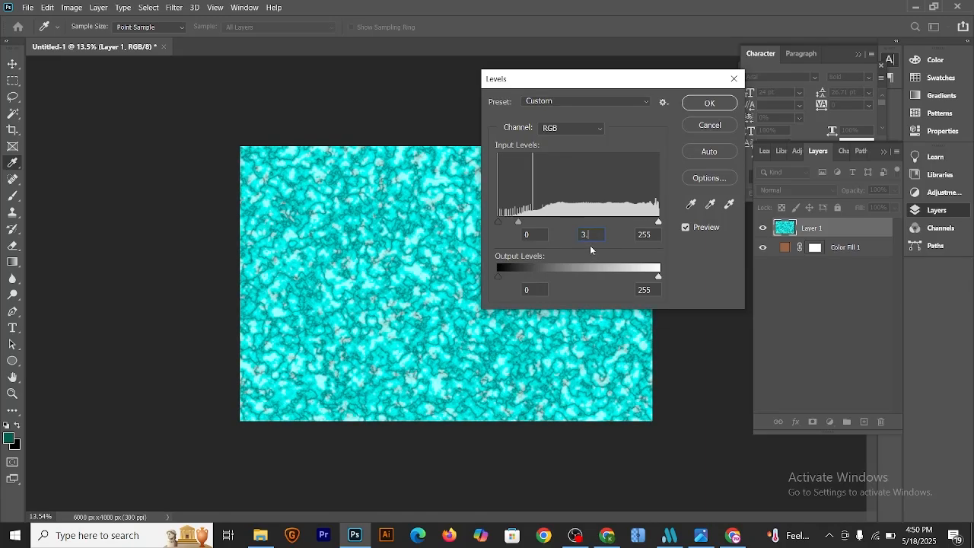
left_click(709, 104)
key("v")
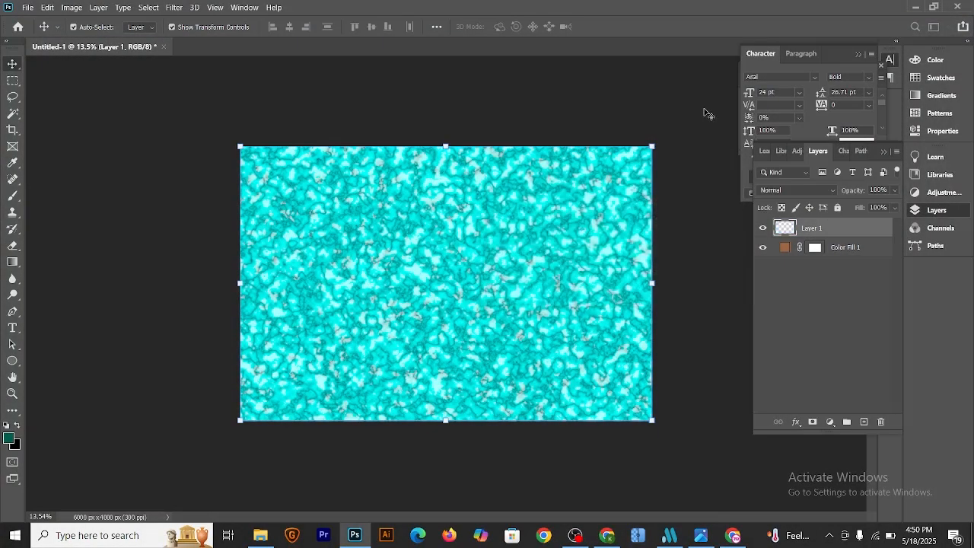
Set Layer 1's blend mode to Linear Burn and duplicate it together with the Color Fill 1 layer.
left_click(802, 191)
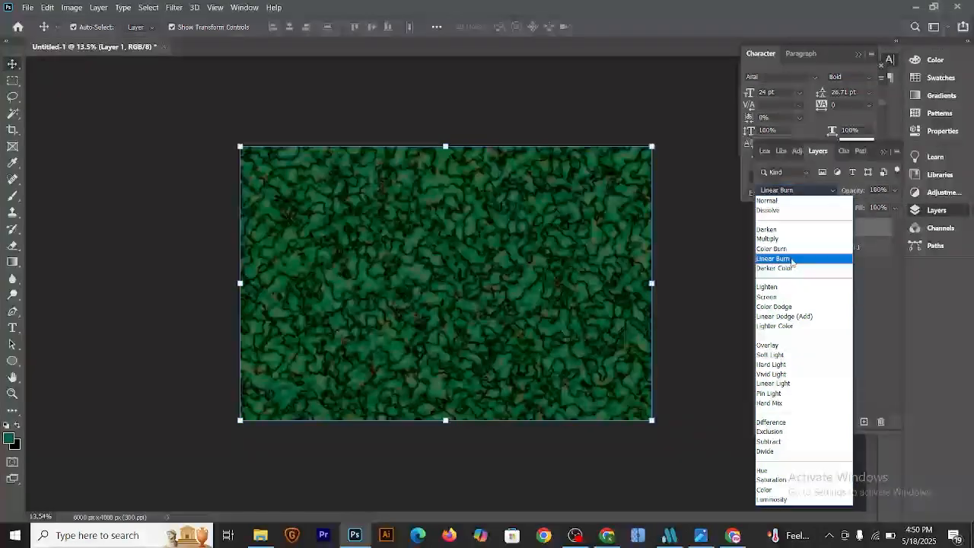
left_click(794, 259)
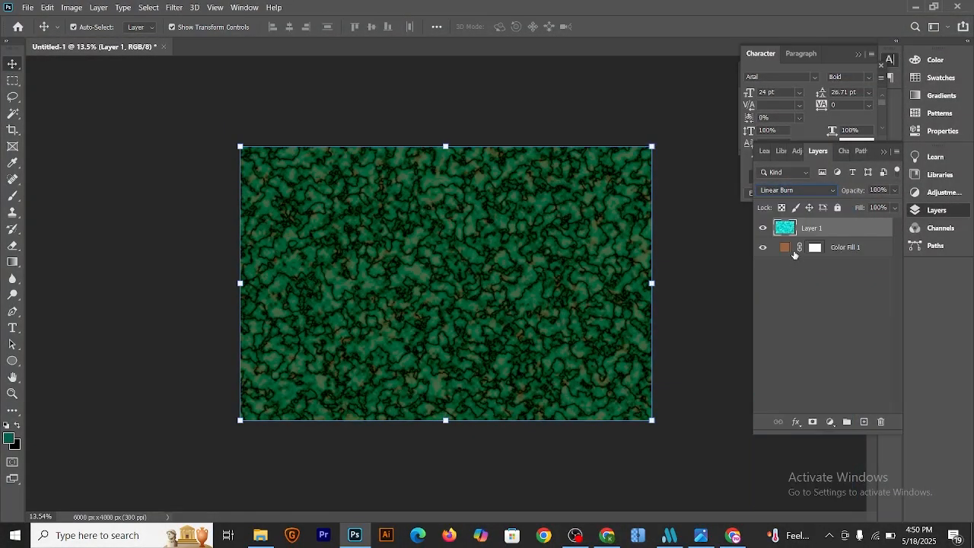
left_click(845, 243, "shift")
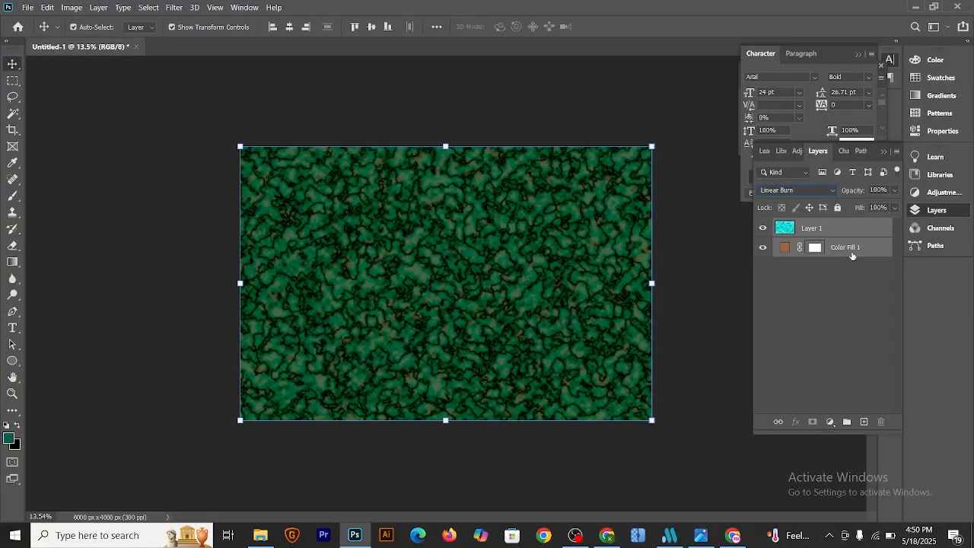
key("ctrl+j")
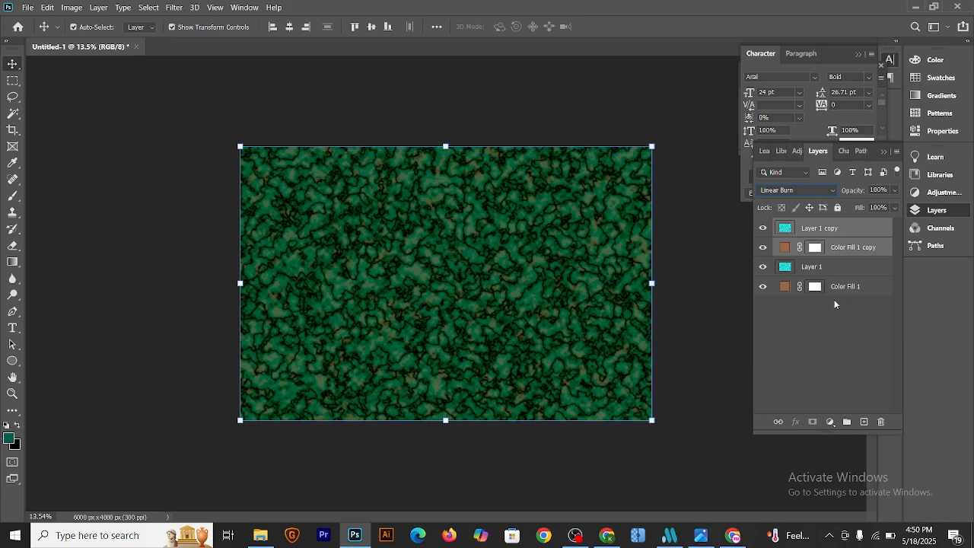
left_click(828, 332)
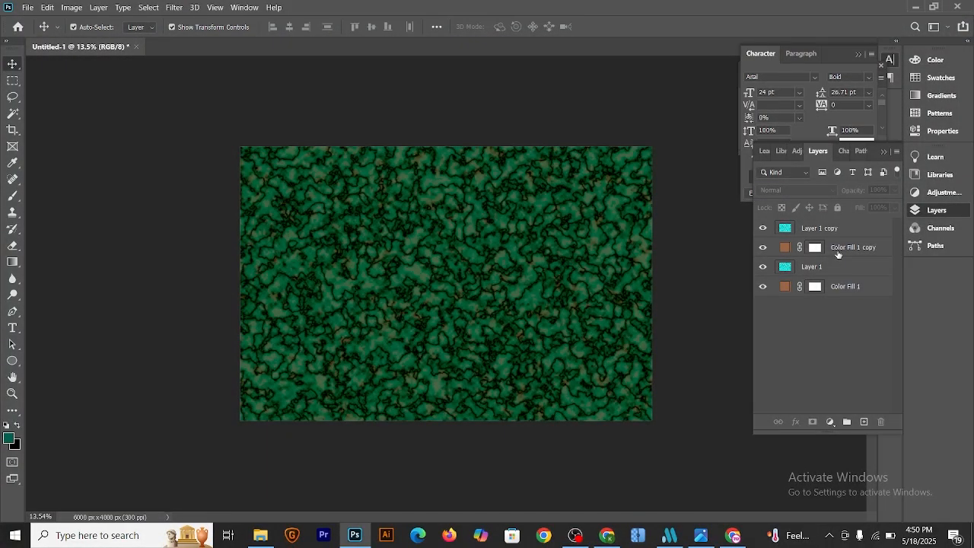
Set the blend mode of the Color Fill 1 copy layer to Screen.
left_click(839, 253)
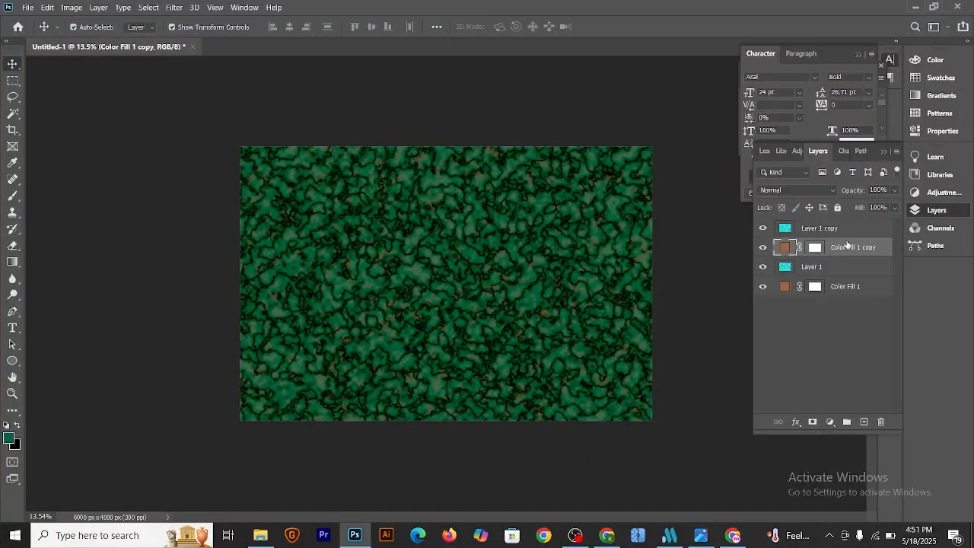
left_click(821, 191)
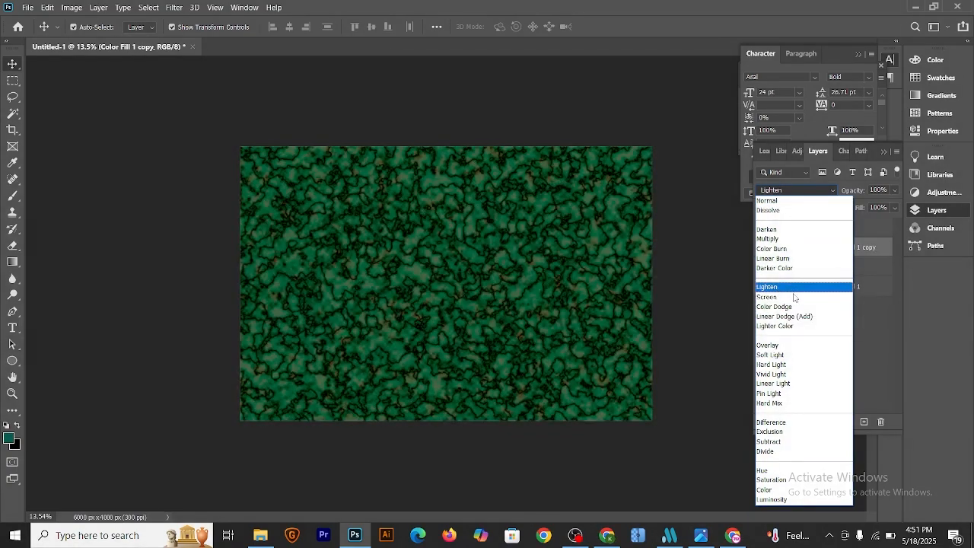
left_click(790, 297)
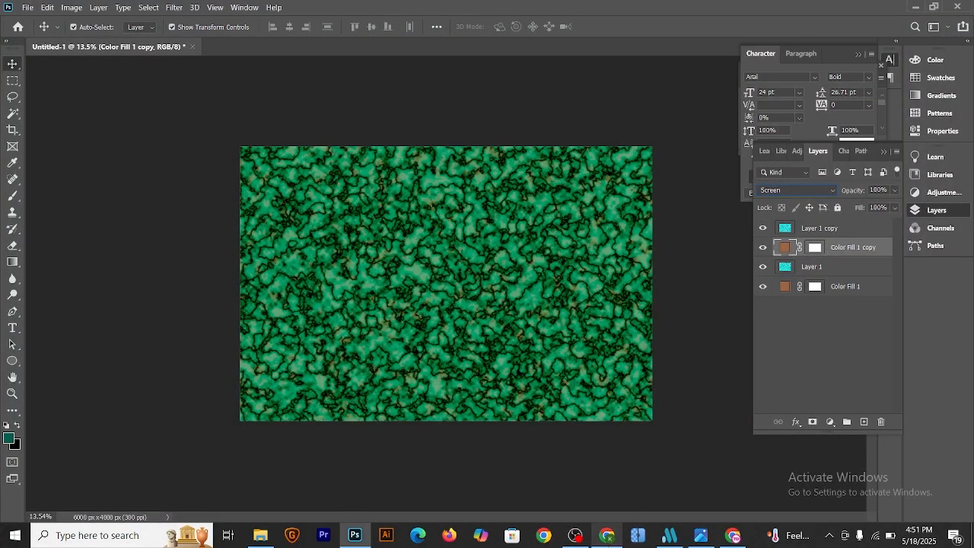
Copy the hex code e6ccb2 from the brown Coolors palette in the browser and apply it to Color Fill 1 copy in Photoshop.
left_click(607, 535)
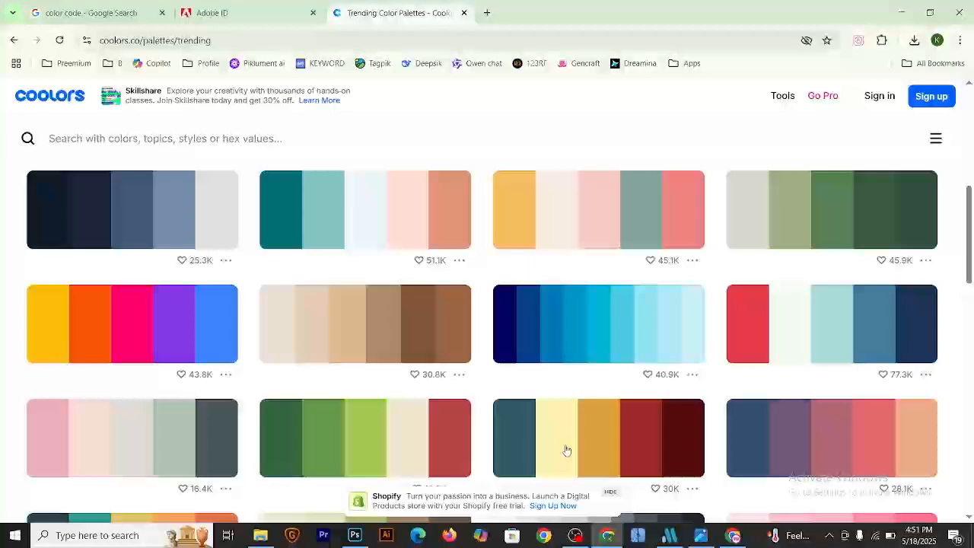
left_click(325, 330)
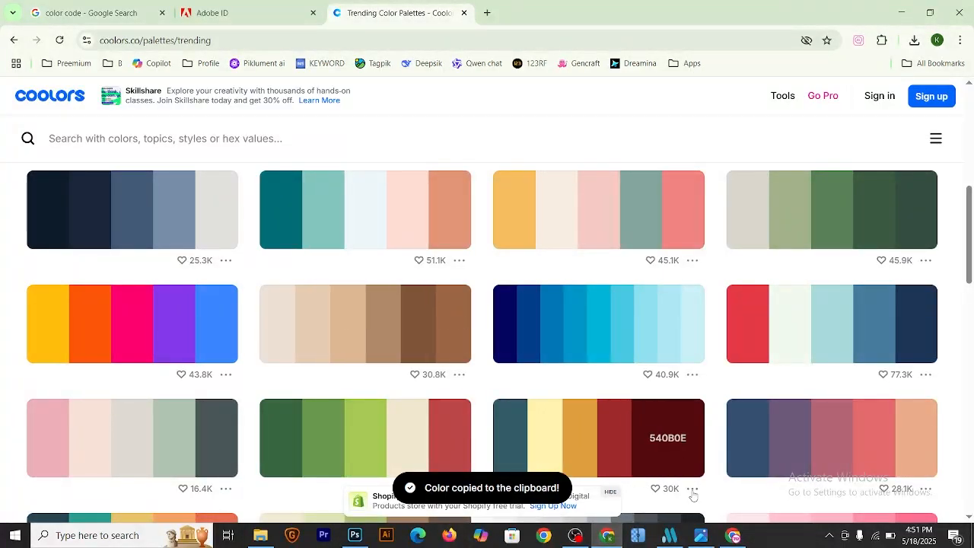
left_click(355, 535)
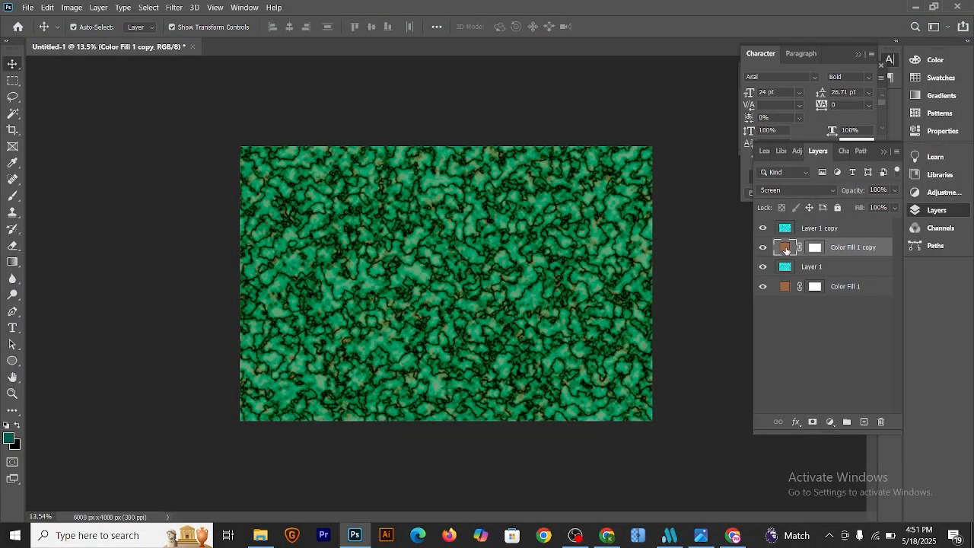
double_click(787, 249)
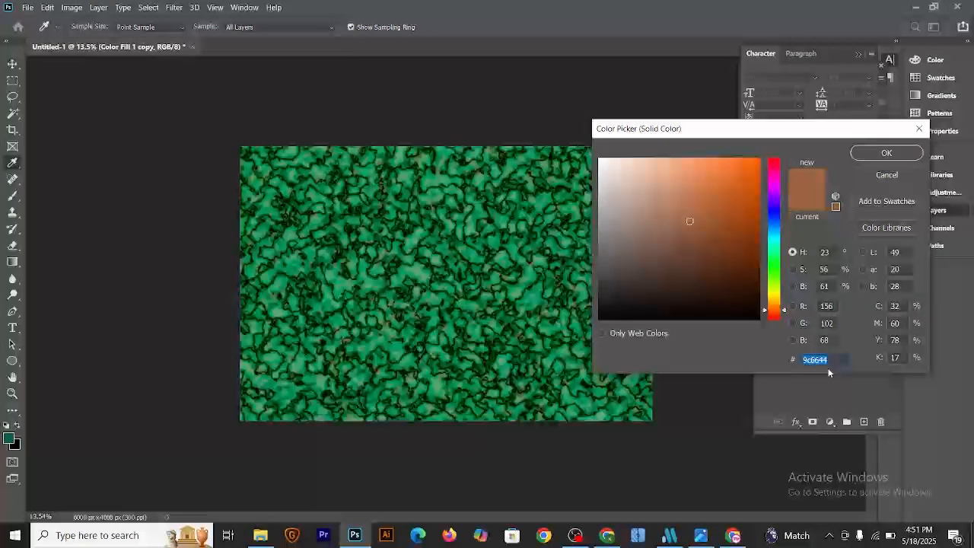
type("e6ccb2")
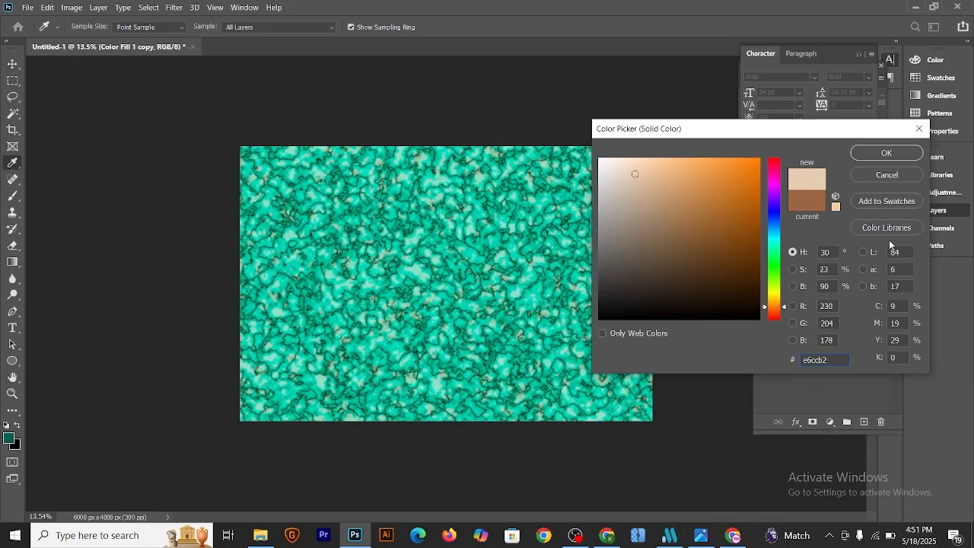
left_click(890, 154)
left_click(890, 154)
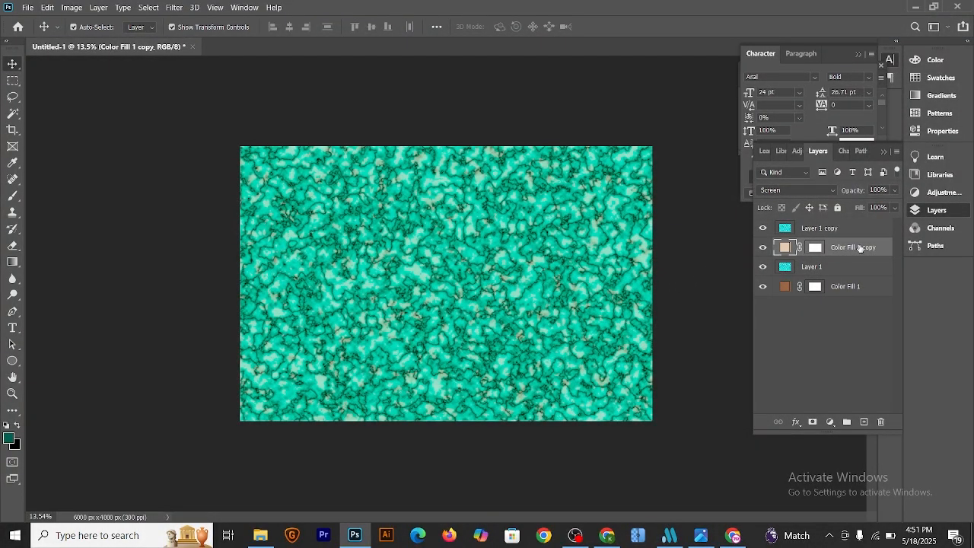
Set the Layer 1 copy layer's blend mode to Color Burn and its fill to 80%.
left_click(808, 232)
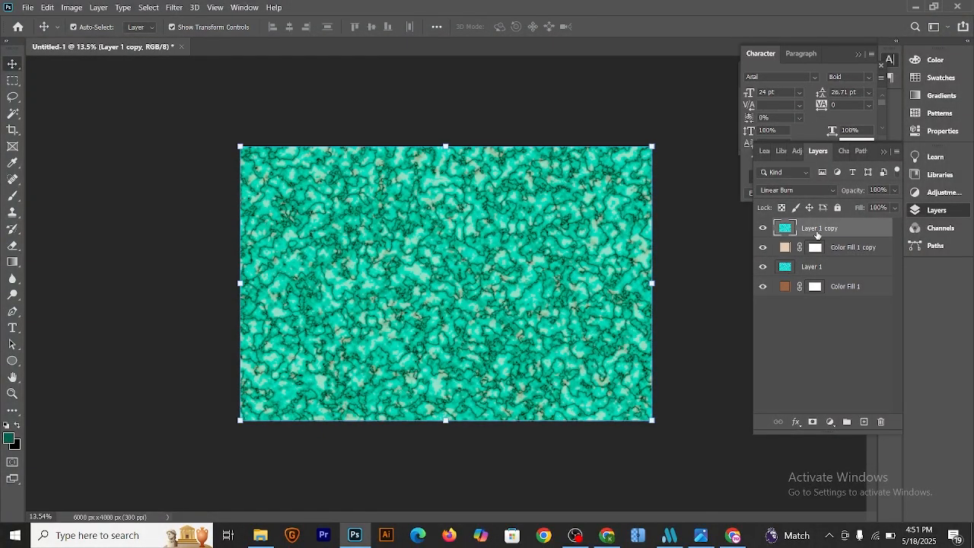
left_click(811, 192)
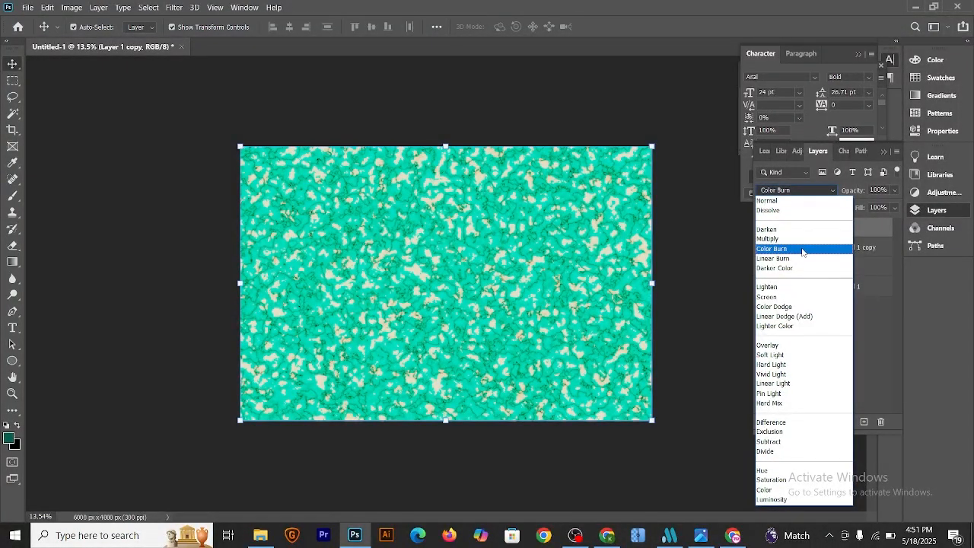
left_click(803, 249)
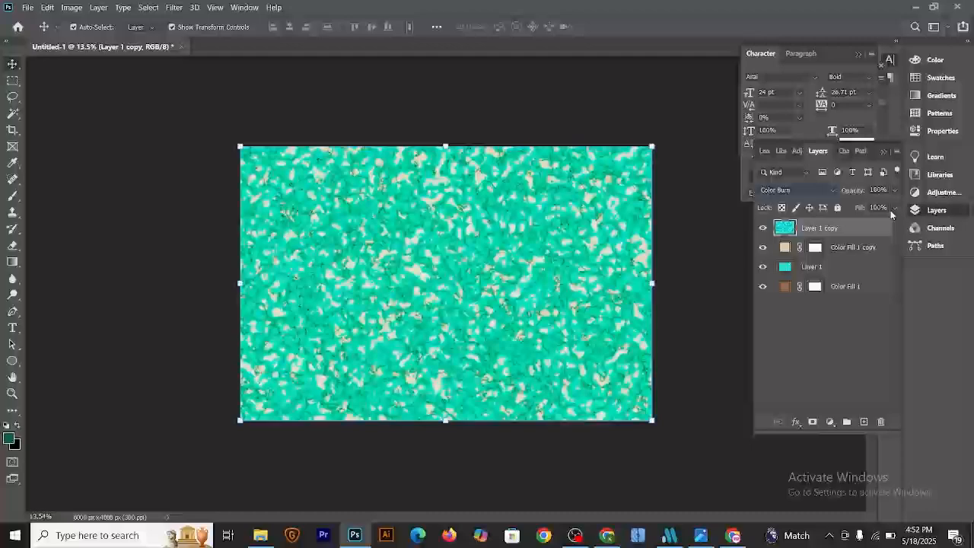
left_click(894, 208)
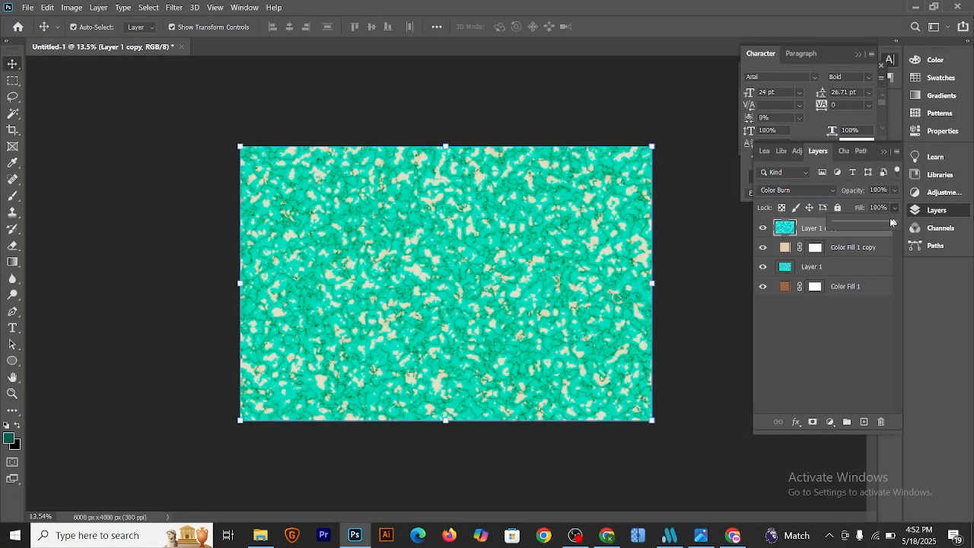
left_click(880, 224)
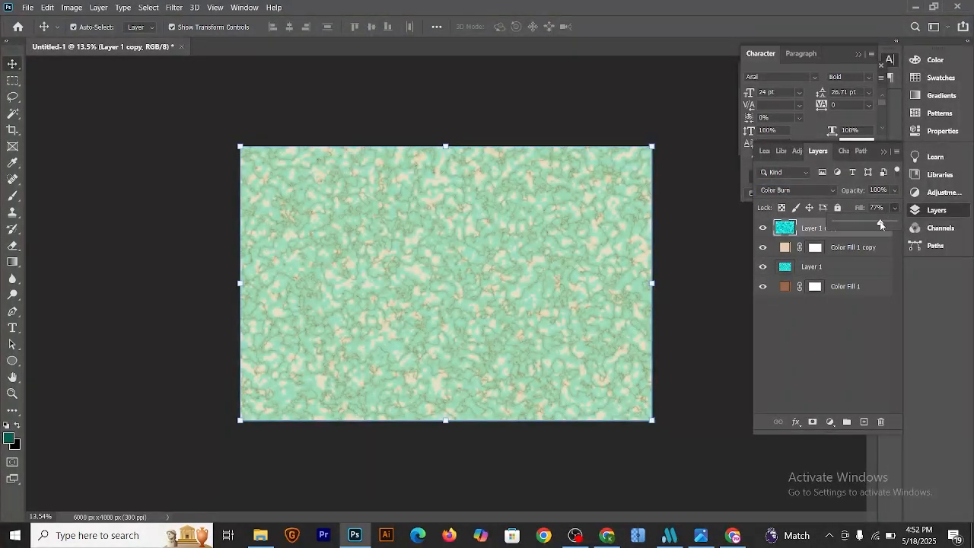
left_click_drag(881, 225, 883, 225)
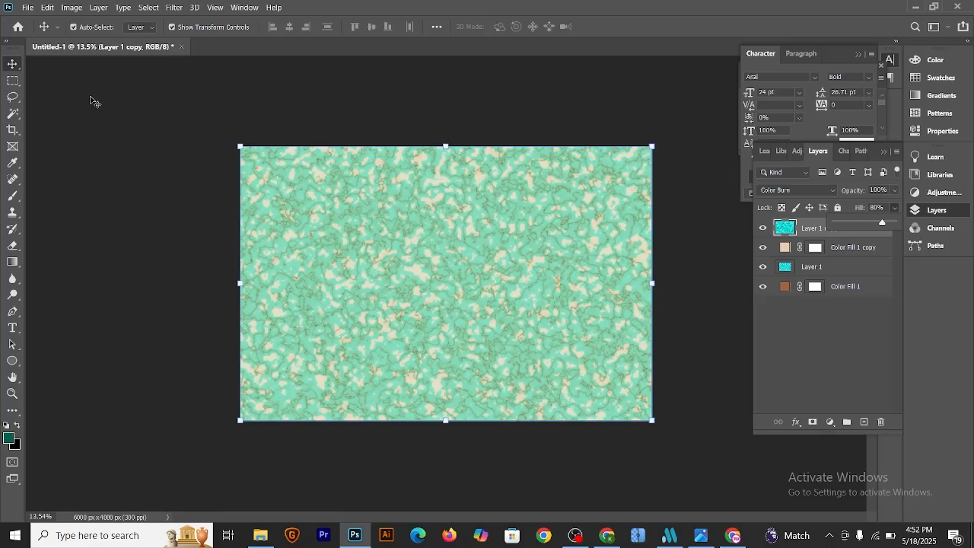
Rotate the Layer 1 copy layer by 180°.
left_click(47, 7)
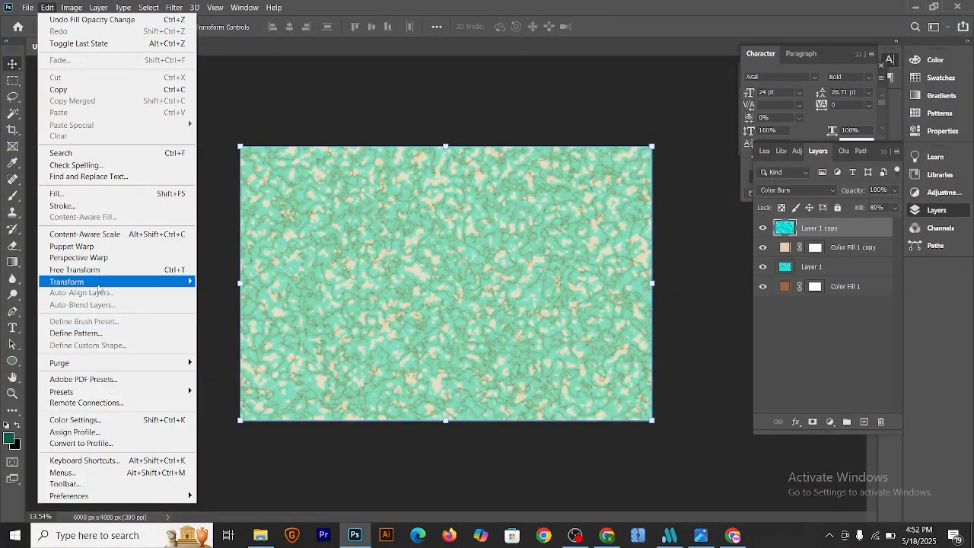
mouse_move(100, 288)
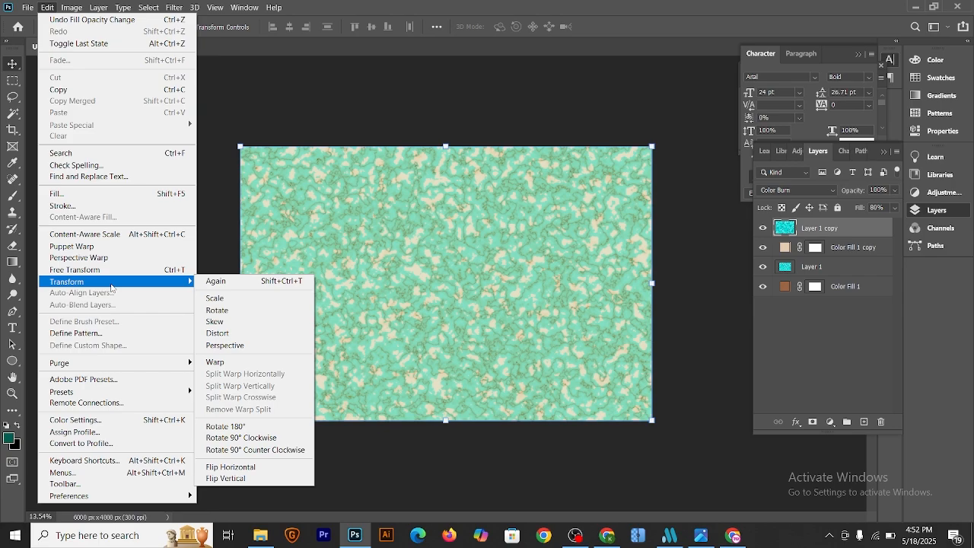
left_click(239, 428)
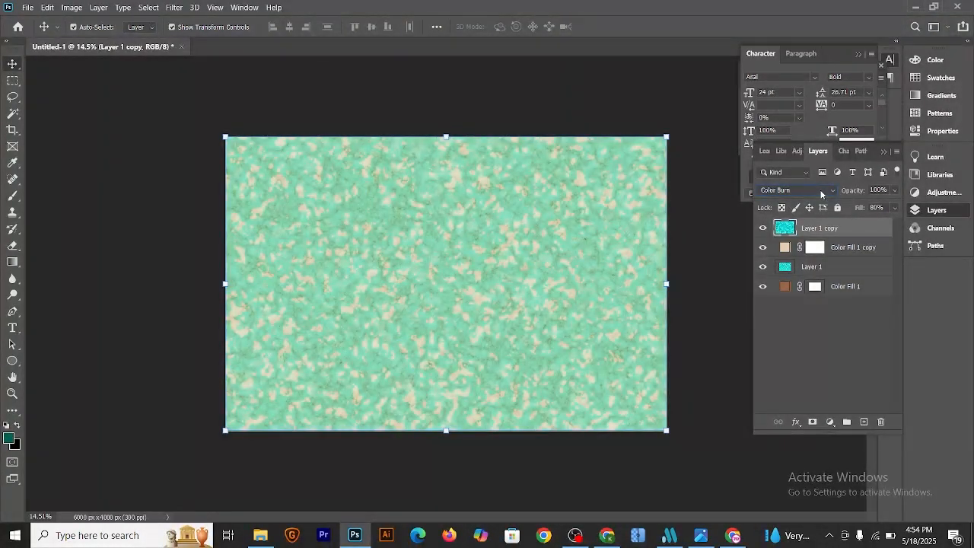
Change the blend mode of the Layer 1 copy layer to Lighten.
left_click(821, 190)
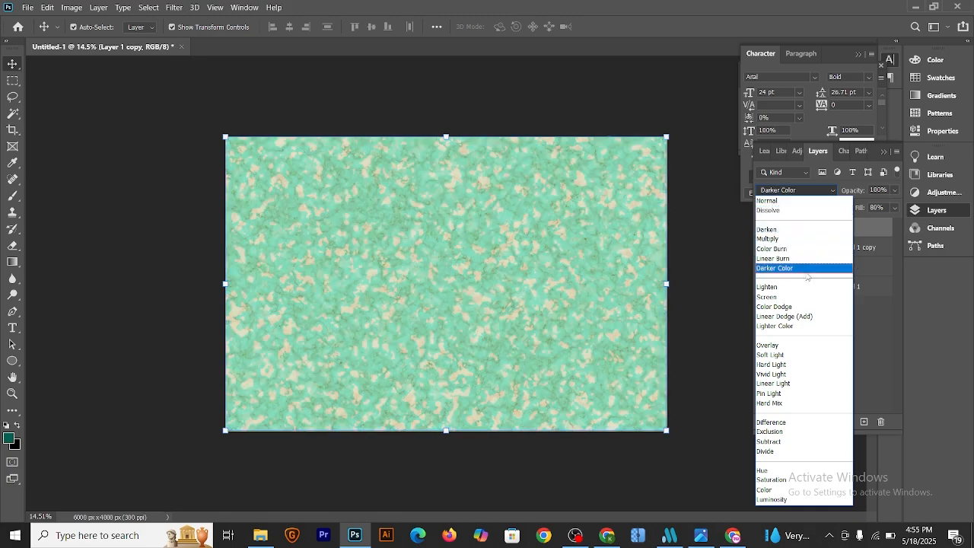
left_click(784, 290)
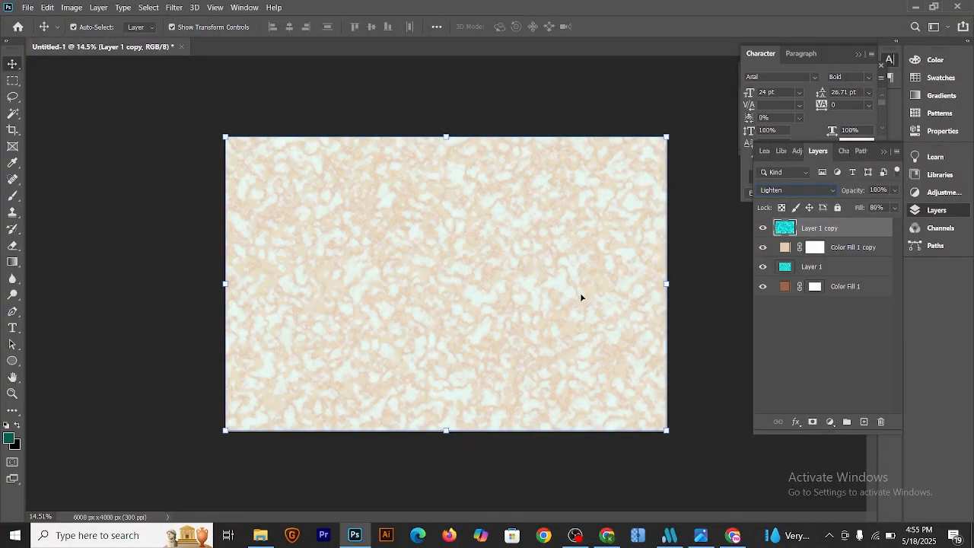
mouse_move(488, 277)
left_mouse_down()
mouse_move(539, 296)
mouse_move(496, 277)
left_mouse_up()
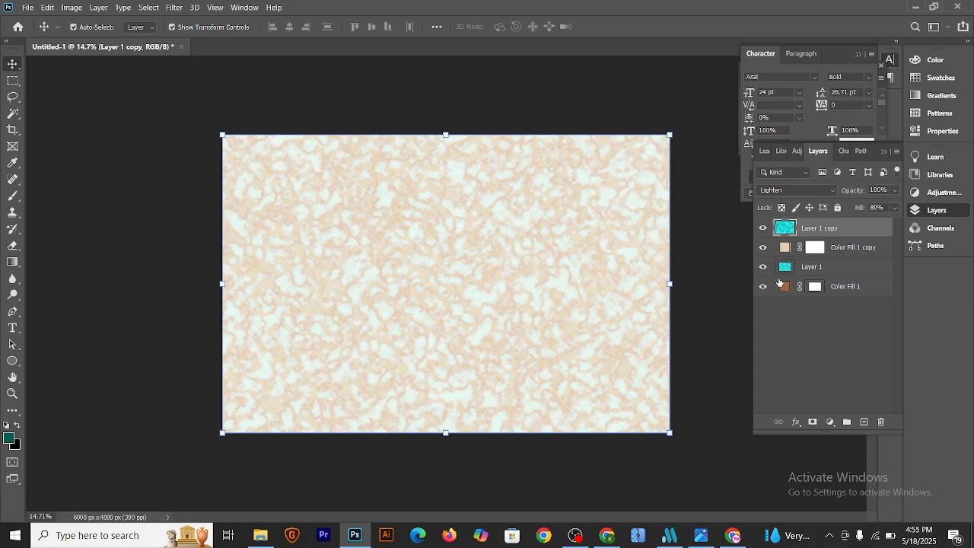
Link the Layer 1 copy, Color Fill 1 copy, Layer 1 and Color Fill 1 layers together.
left_click(850, 251, "shift")
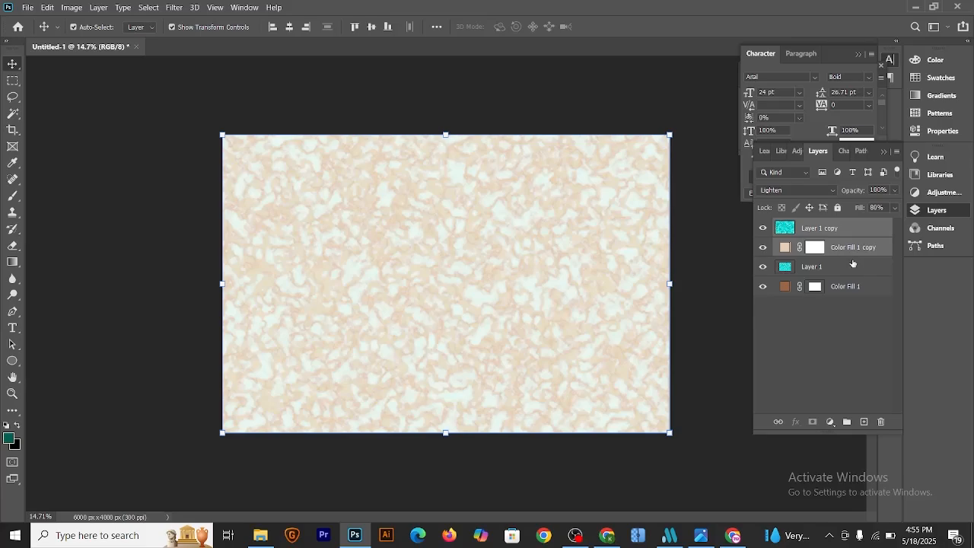
left_click(855, 268, "shift")
left_click(856, 289, "shift")
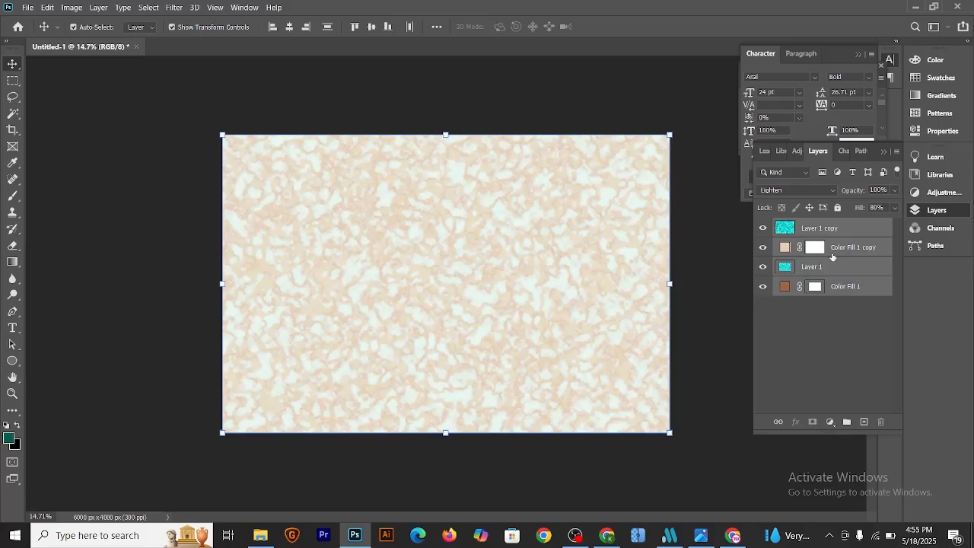
right_click(850, 230)
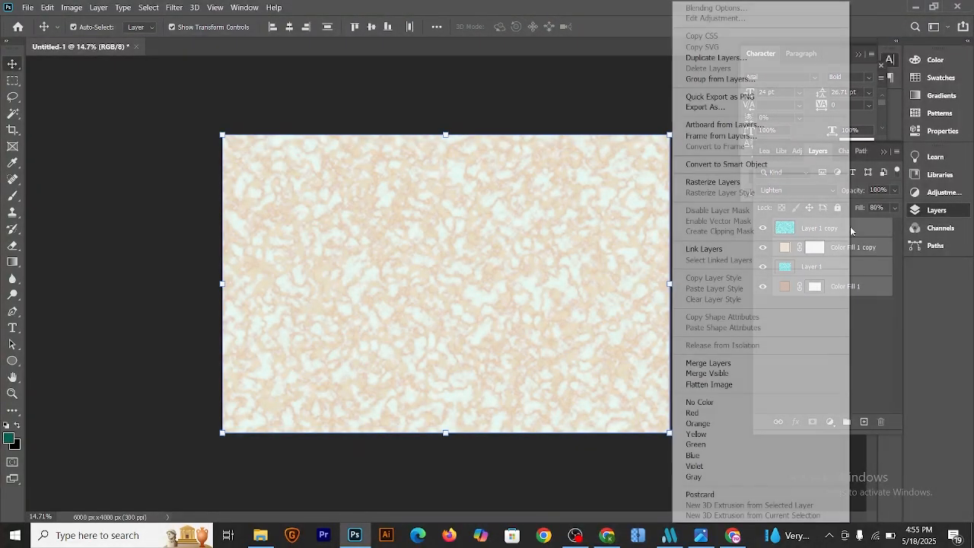
left_click(721, 250)
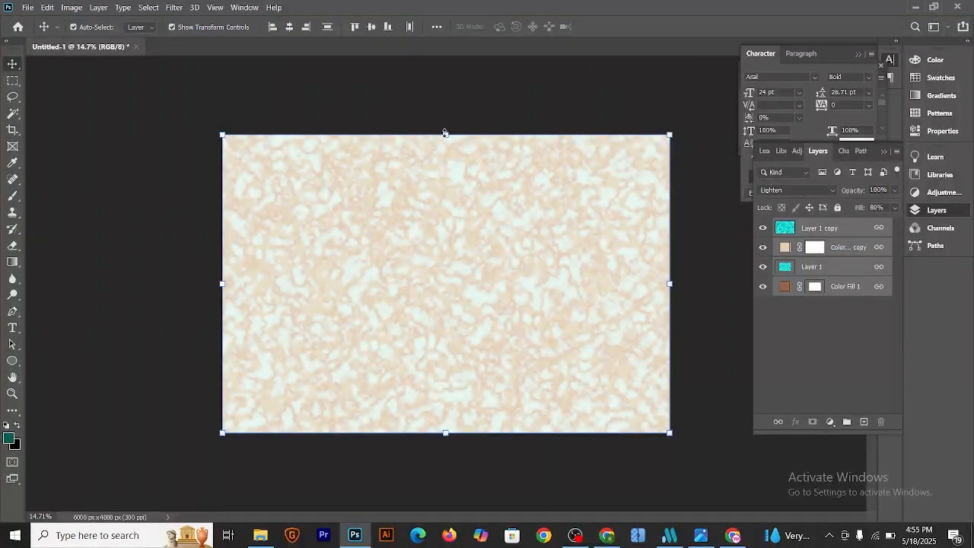
Scale the linked layers proportionally to about 170% so the texture extends beyond the canvas.
left_click_drag(446, 134, 455, 63)
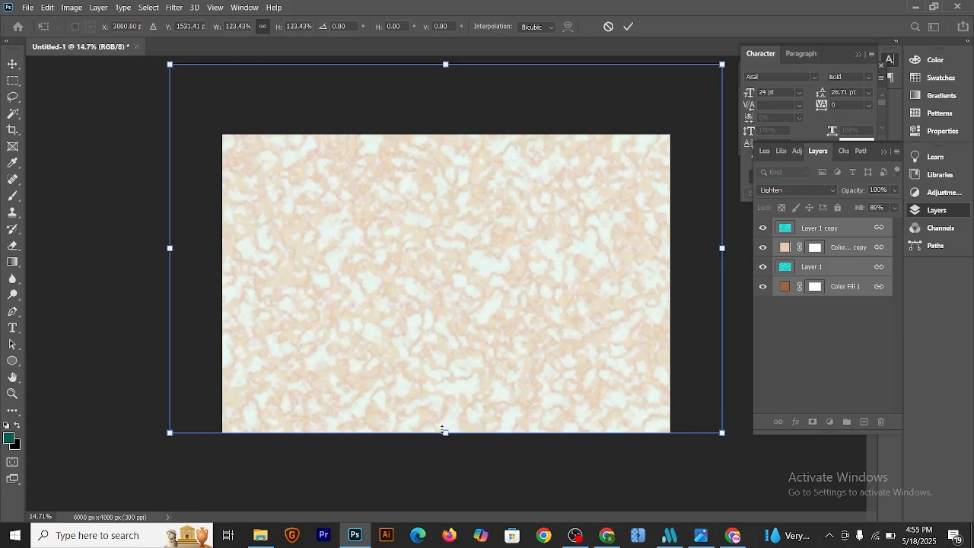
left_click_drag(446, 433, 446, 507)
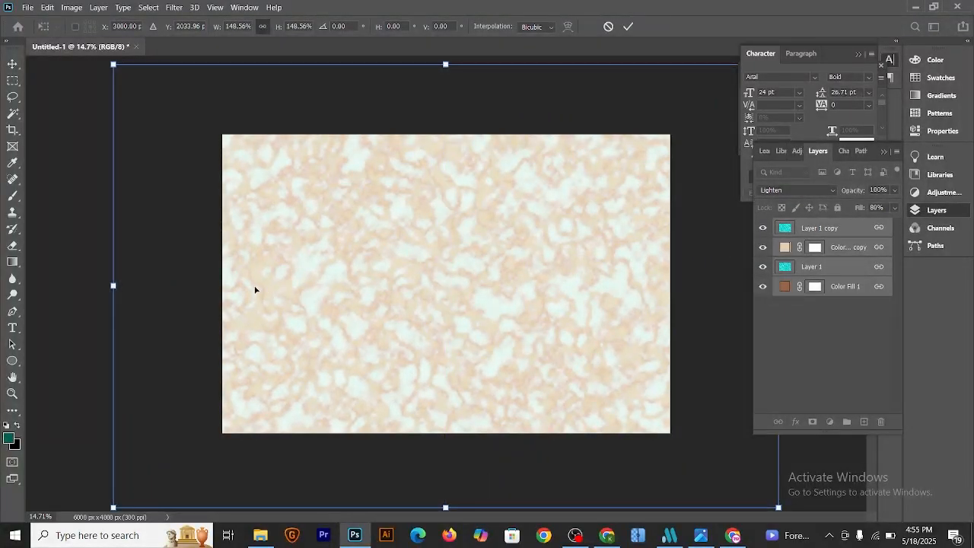
left_click_drag(114, 285, 11, 280)
left_click(628, 28)
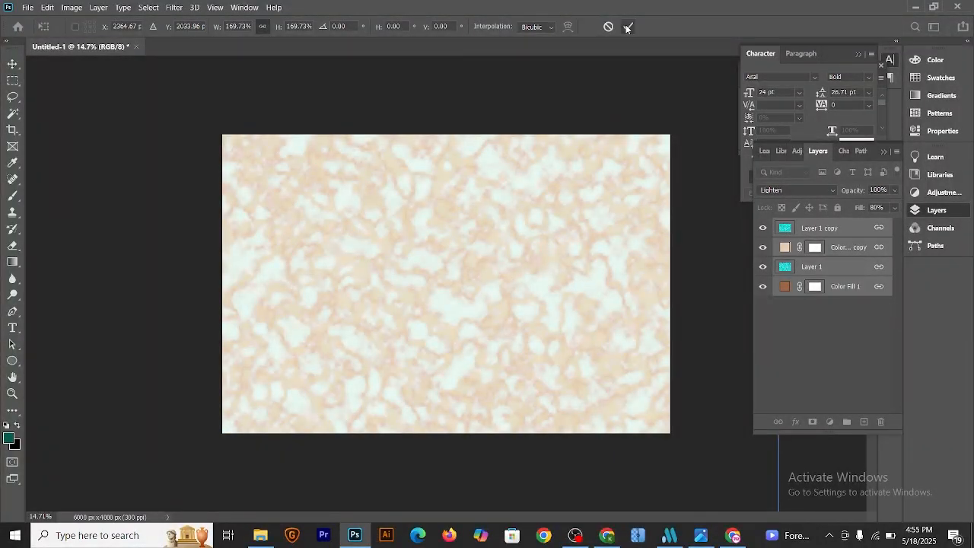
key("ctrl+0")
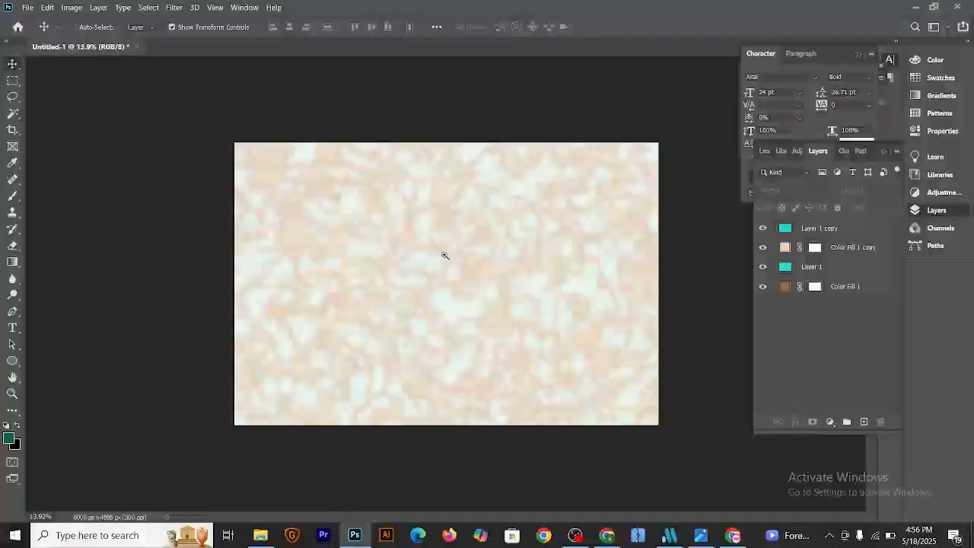
mouse_move(444, 256)
left_mouse_down()
mouse_move(482, 275)
mouse_move(454, 266)
left_mouse_up()
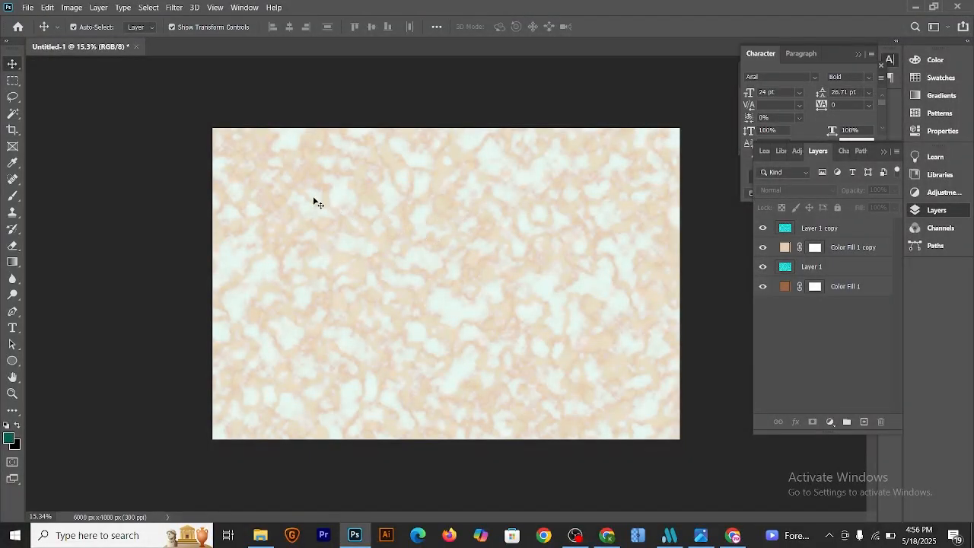
Start saving the texture on the computer with JPEG as the file type.
left_click(28, 8)
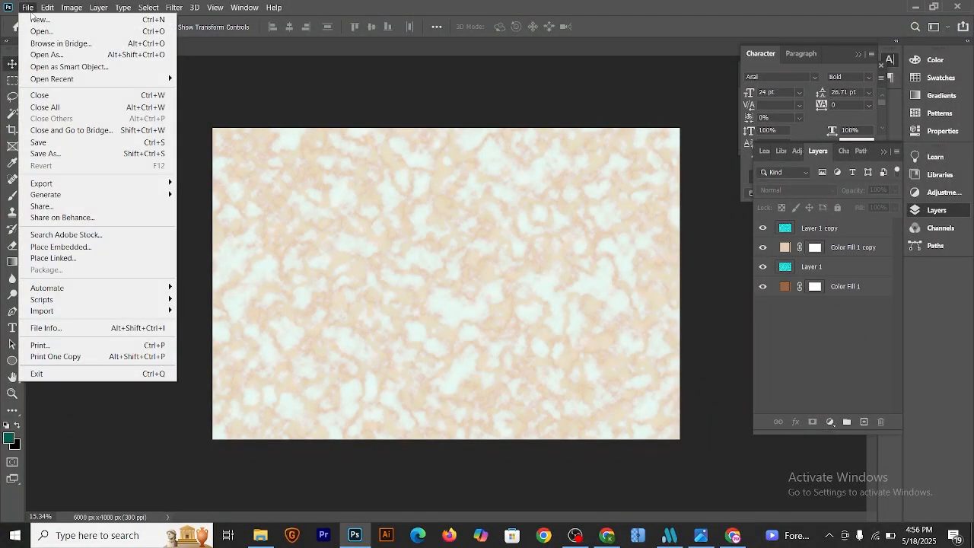
left_click(64, 156)
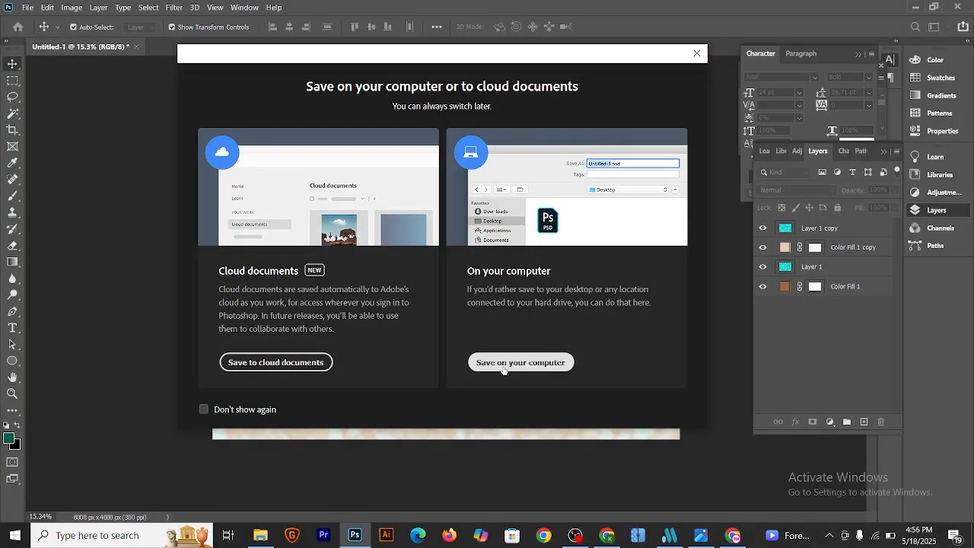
left_click(533, 368)
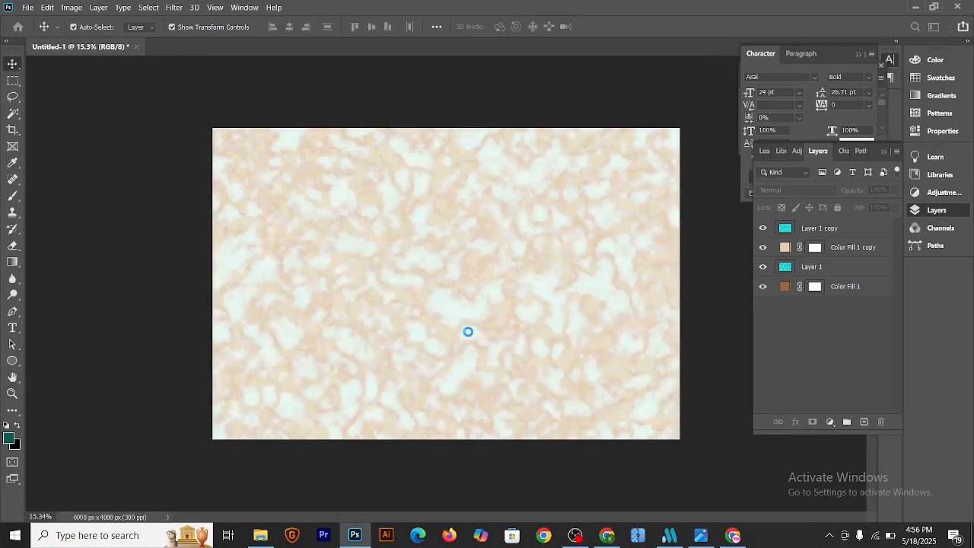
left_click(200, 398)
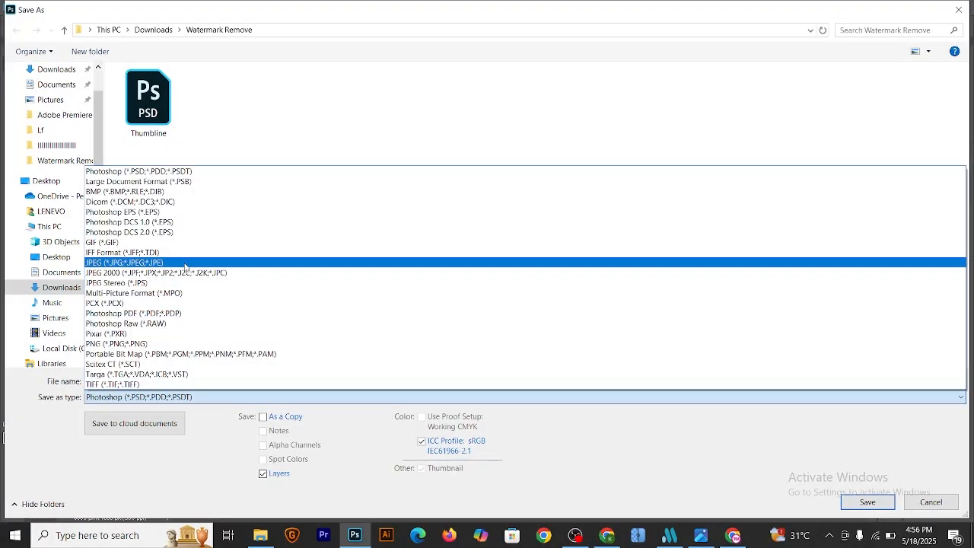
left_click(149, 262)
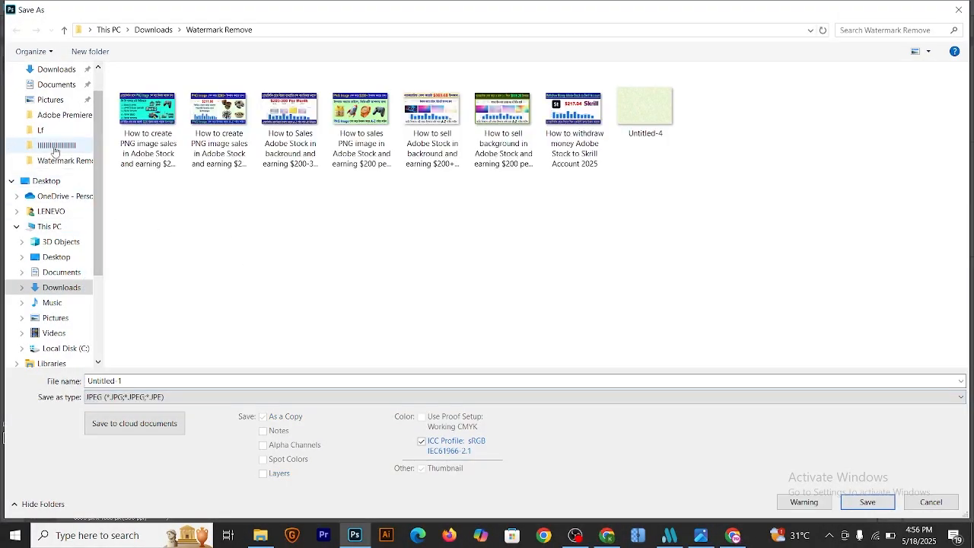
Save the JPEG in the Downloads folder under the name 45, with maximum quality 12 and the Baseline ("Standard") format.
scroll(53, 153, "up", 1)
left_click(55, 105)
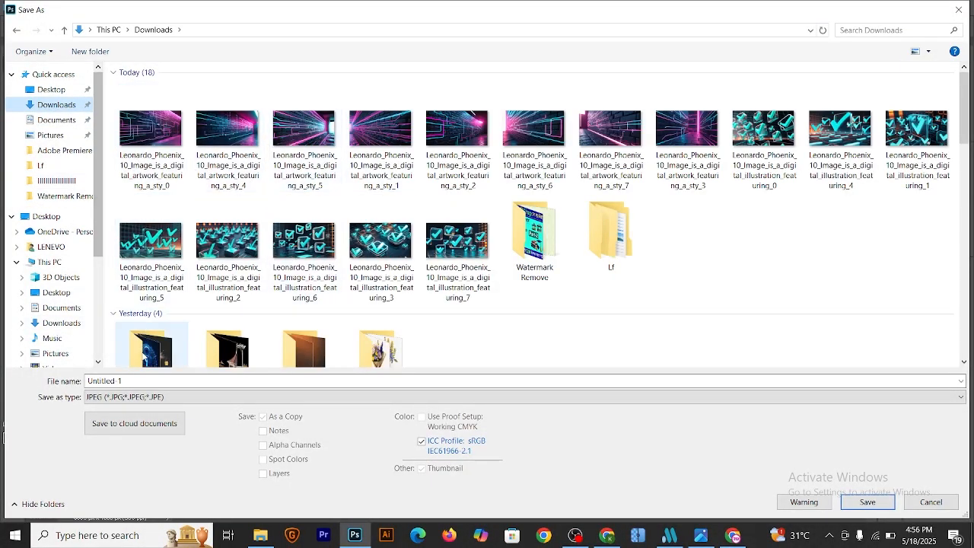
left_click(146, 381)
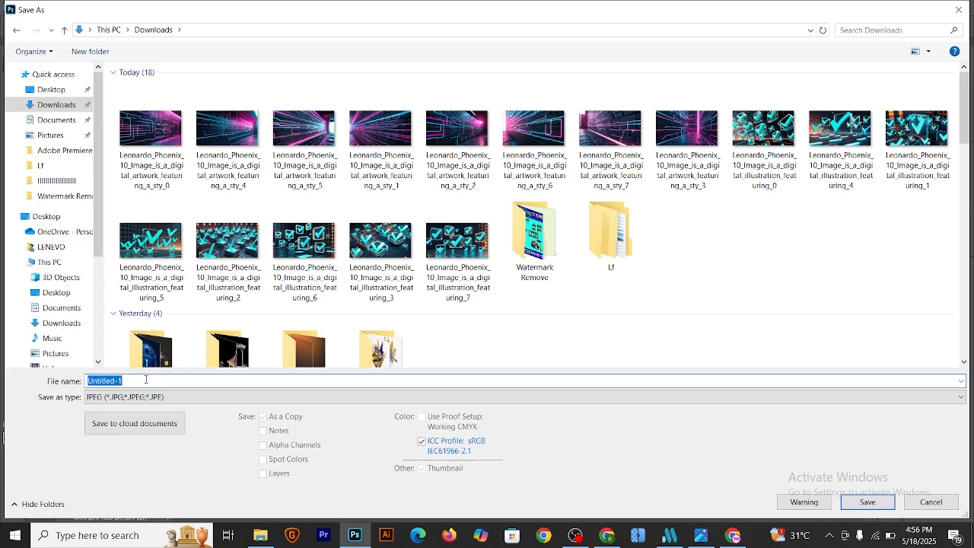
type("45")
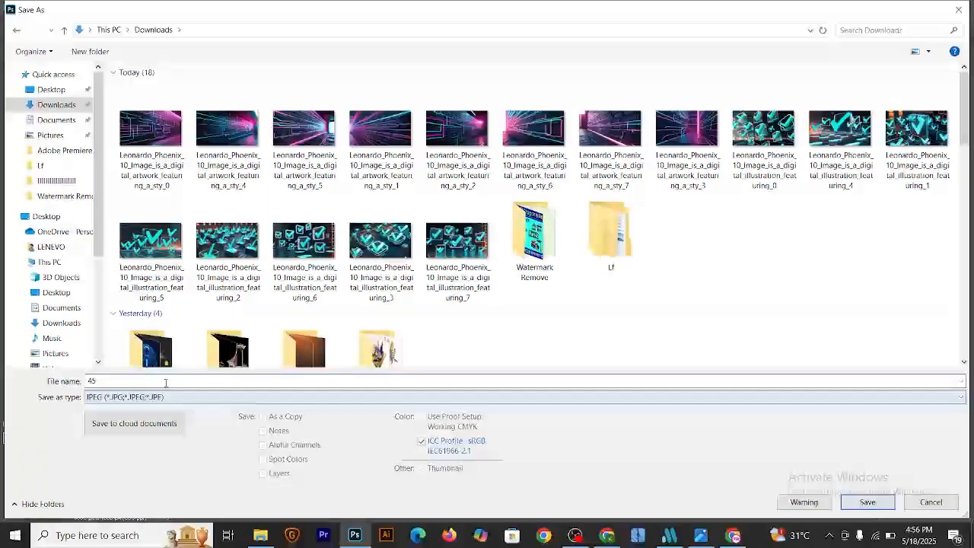
left_click(873, 504)
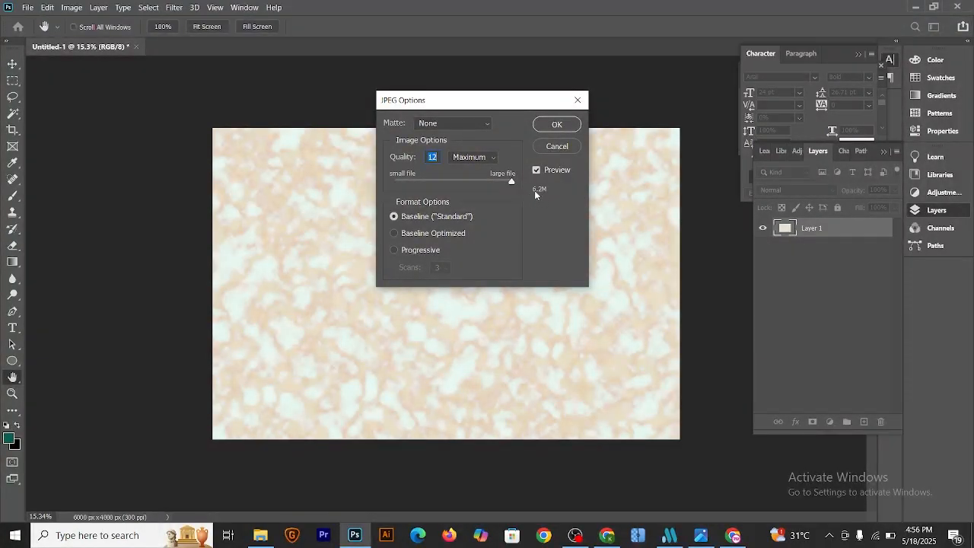
left_click(558, 125)
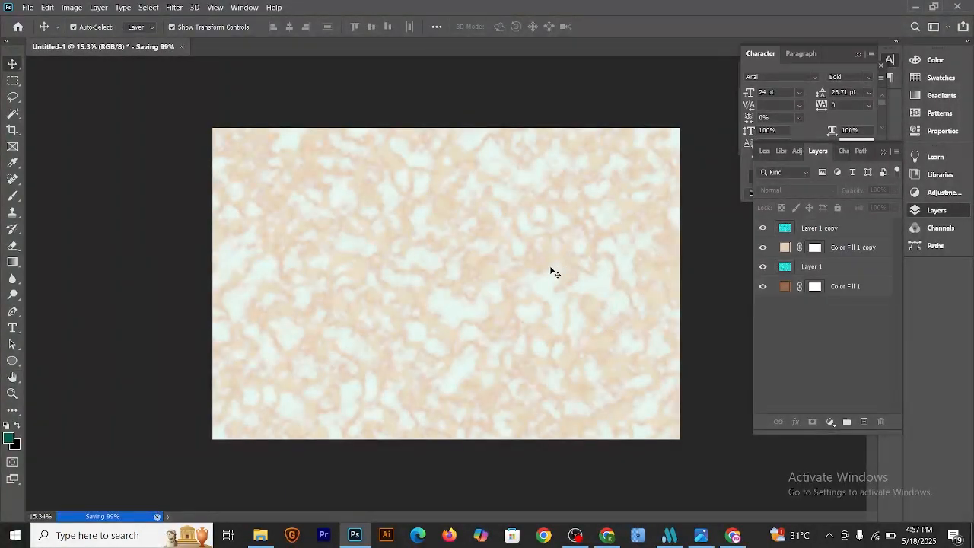
Switch to File Explorer and check the saved image 45 in the Downloads folder.
left_click(916, 7)
left_click(261, 541)
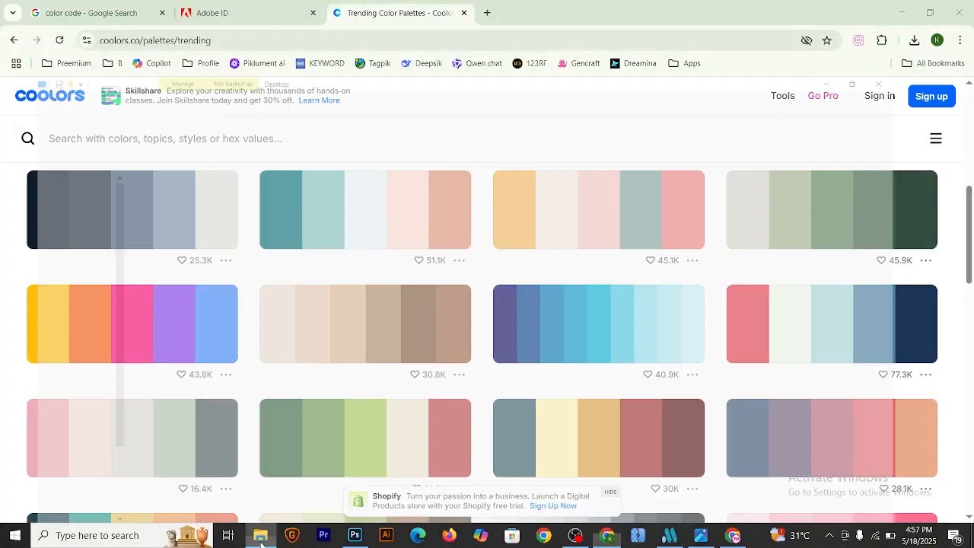
left_click(49, 155)
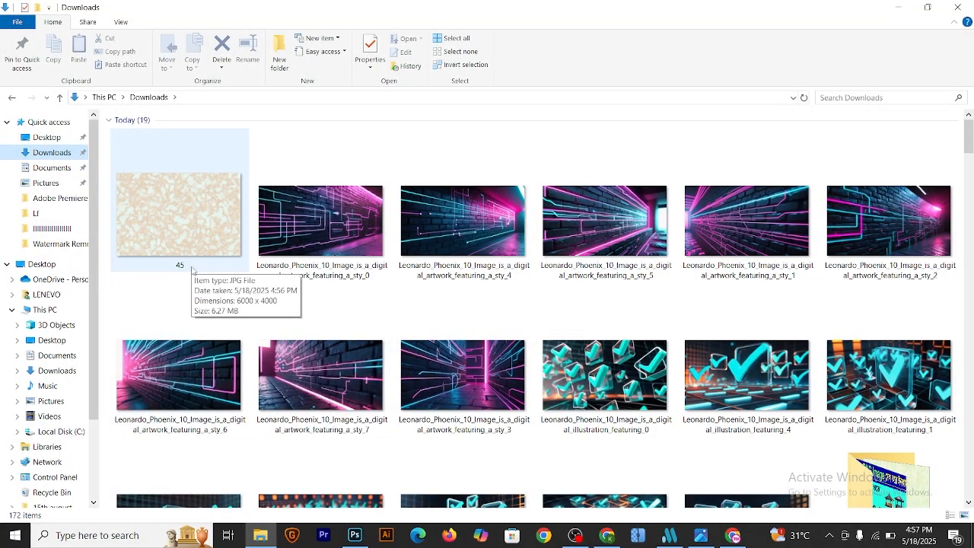
Switch to Meta Master and load the image 45 from the Downloads folder.
left_click(673, 532)
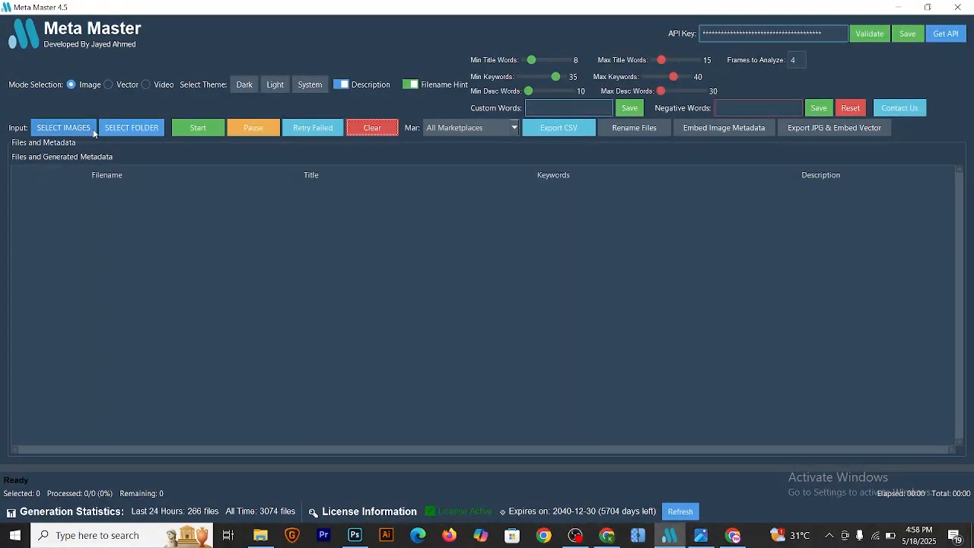
left_click(61, 129)
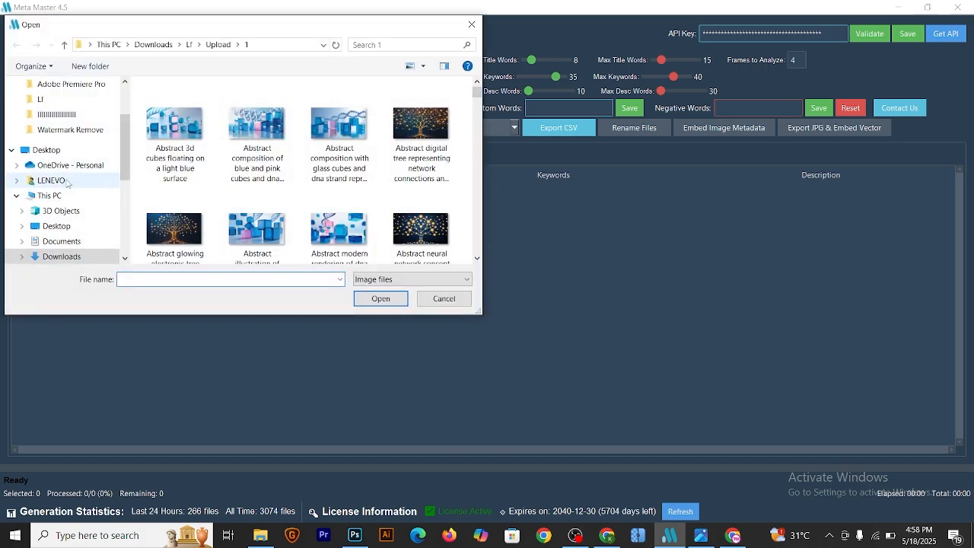
left_click(64, 259)
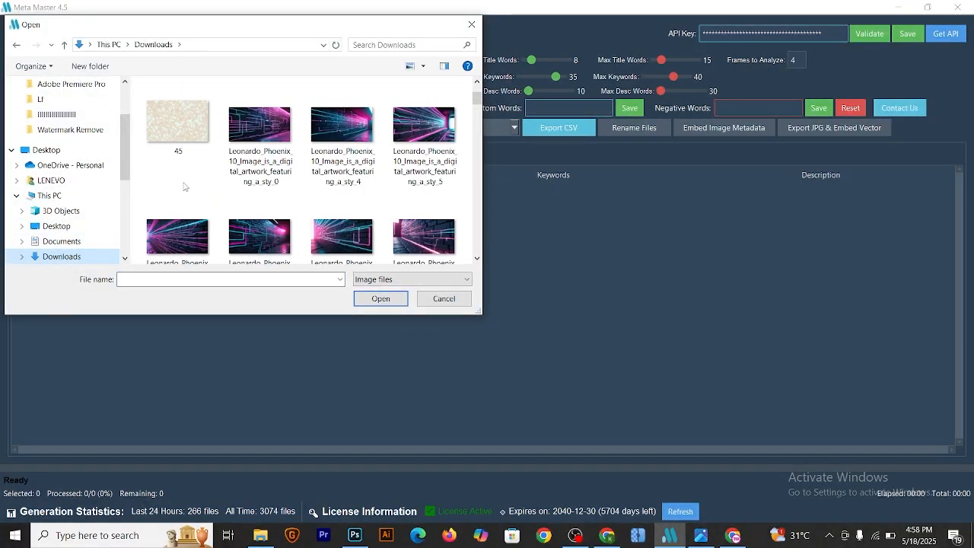
left_click(176, 143)
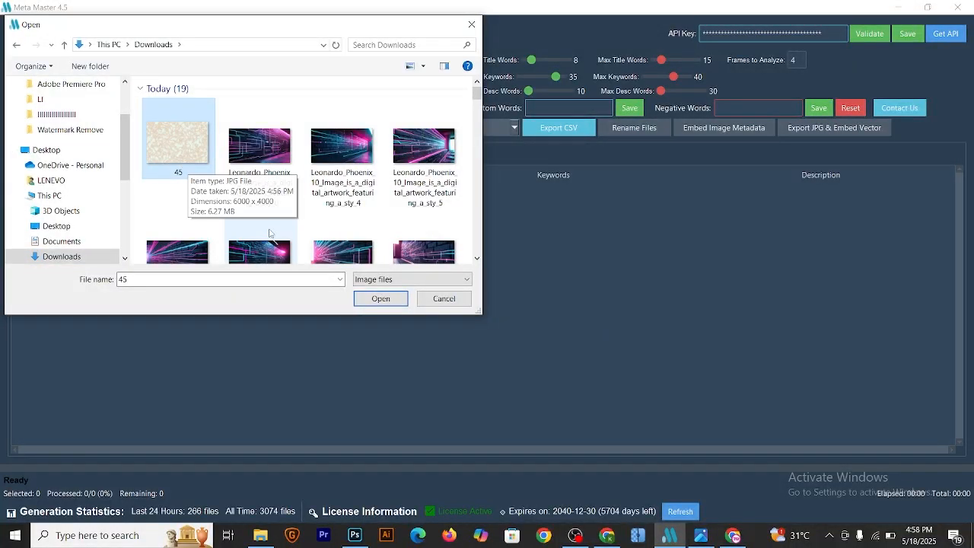
left_click(380, 300)
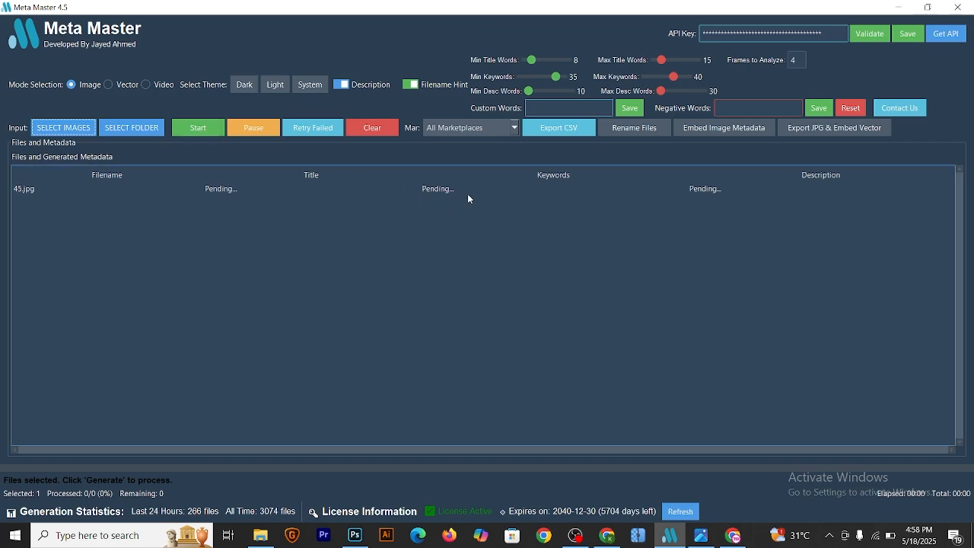
Generate the title, keywords and description for 45.jpg and rename the file with its generated title.
left_click(206, 131)
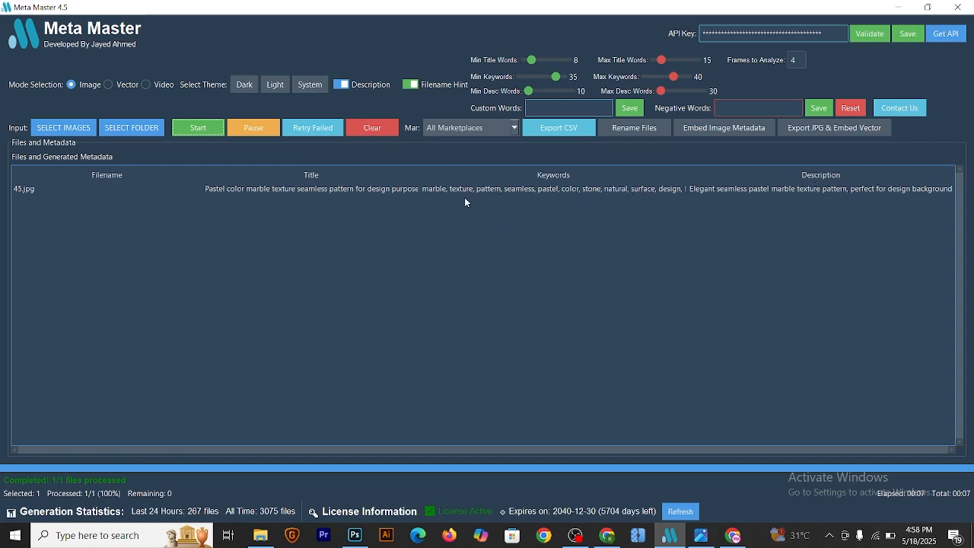
left_click(19, 192)
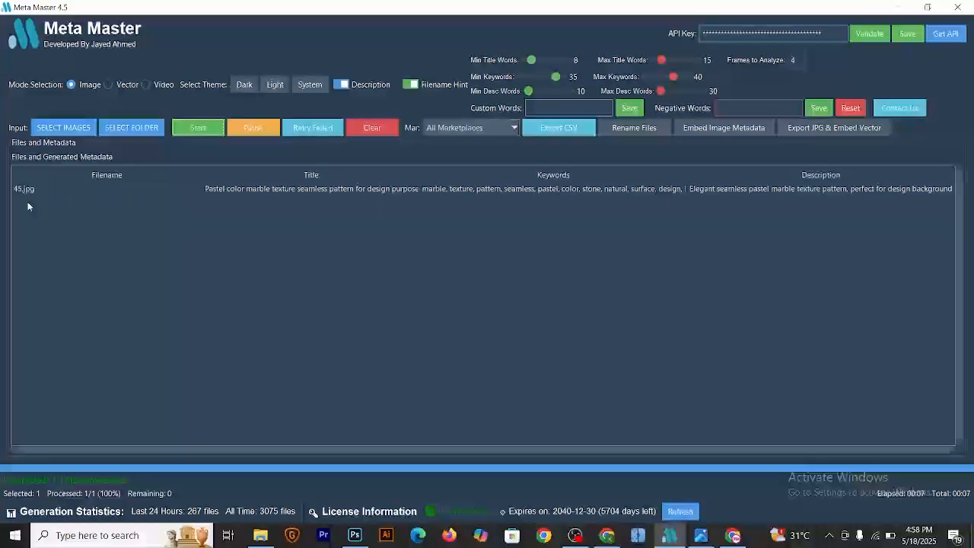
left_click(639, 129)
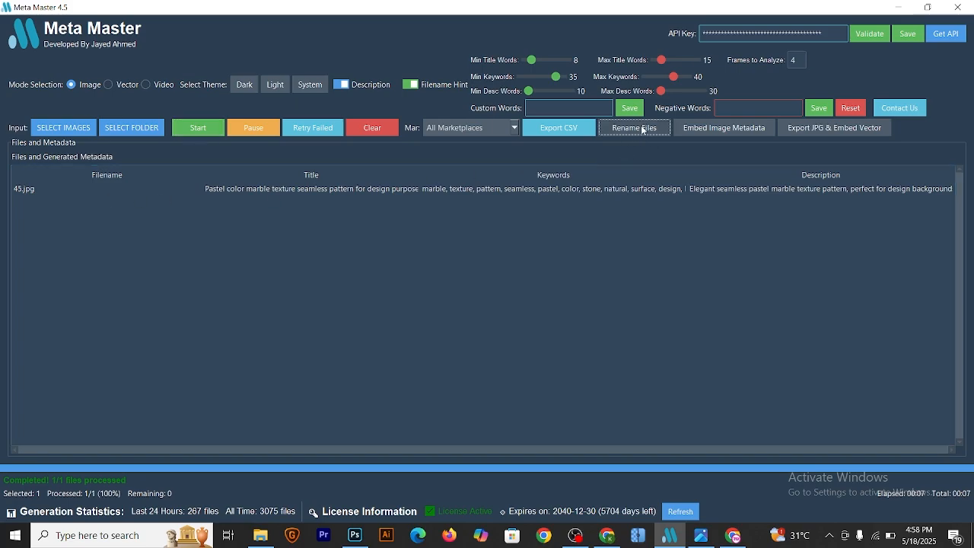
left_click(378, 298)
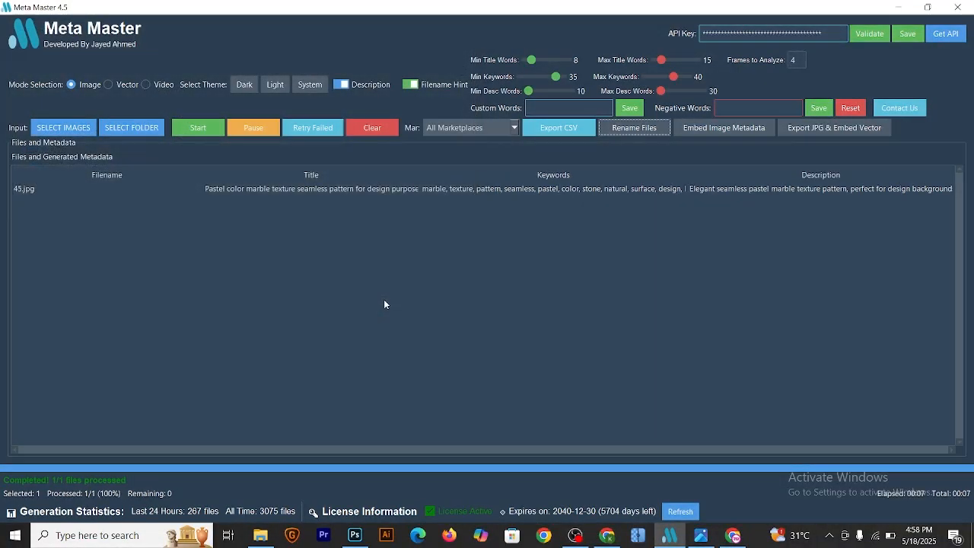
left_click(575, 320)
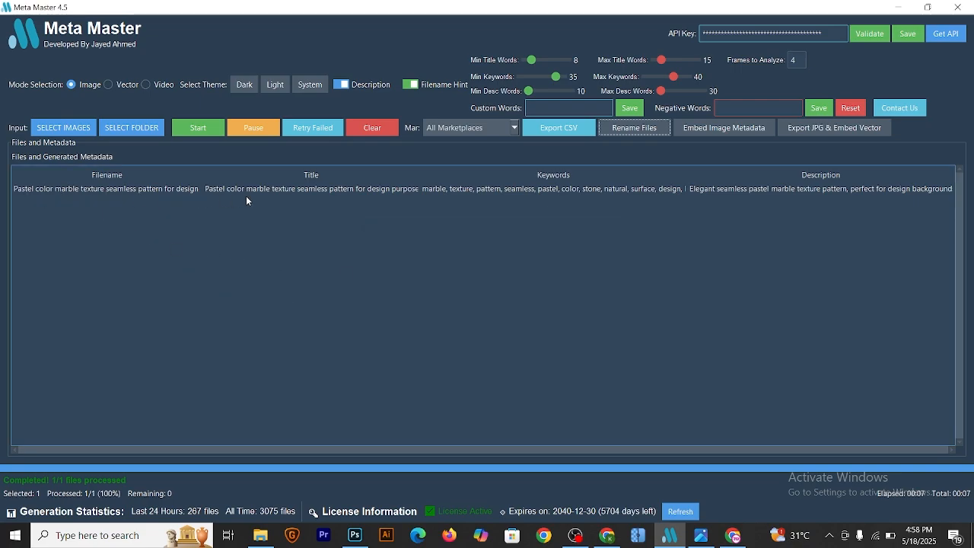
Embed the generated metadata in the image and inspect the file's details in the Downloads folder in File Explorer.
left_click(729, 131)
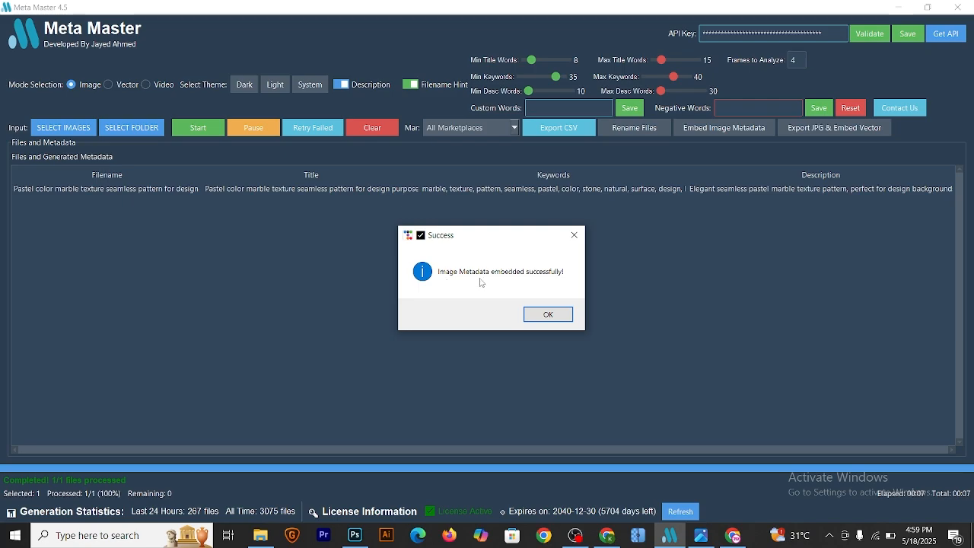
left_click(563, 314)
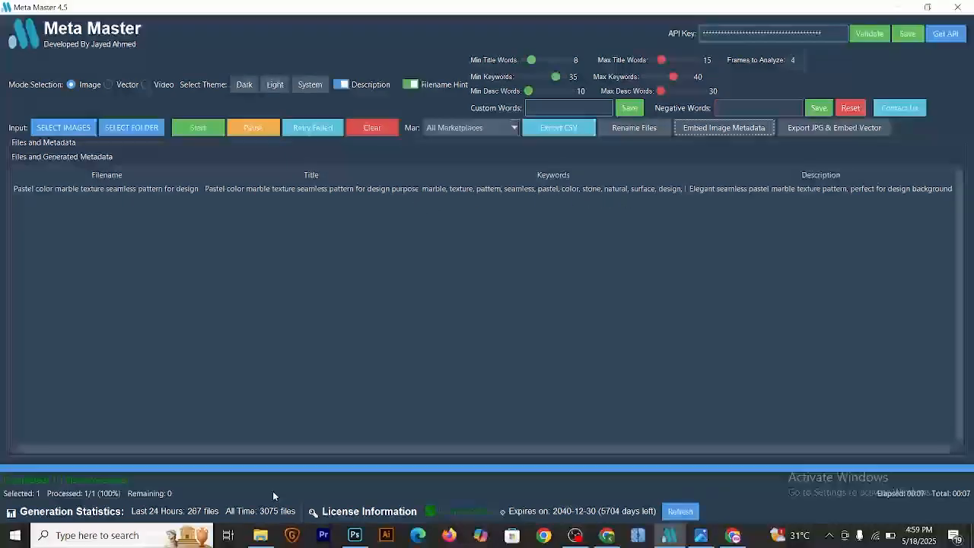
left_click(261, 536)
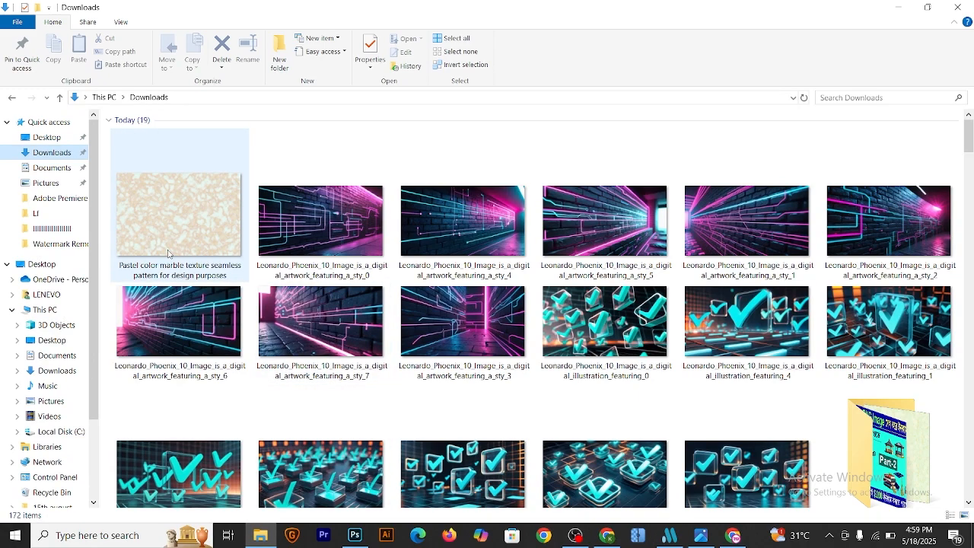
mouse_move(194, 269)
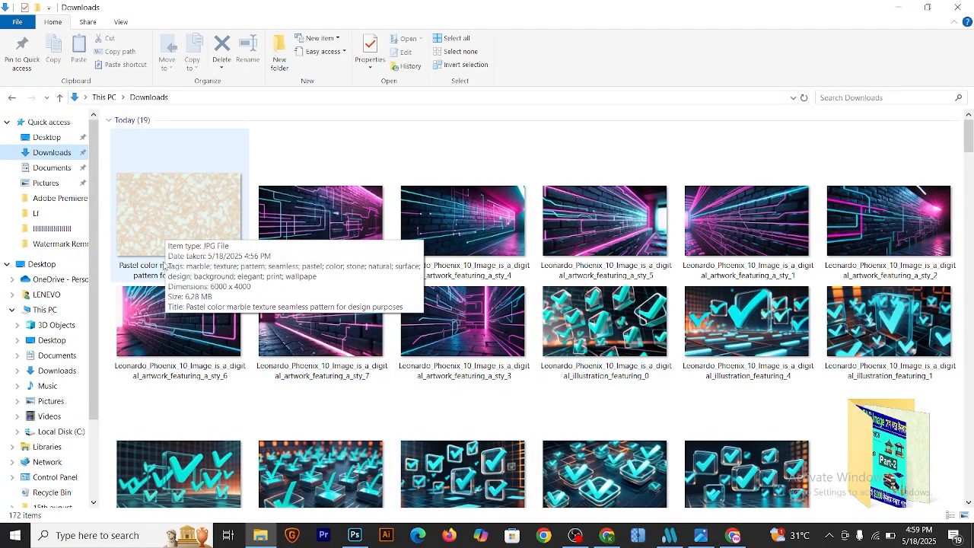
Inspect the embedded title, subject and tags in the file properties of the pastel marble texture image.
left_click(171, 219)
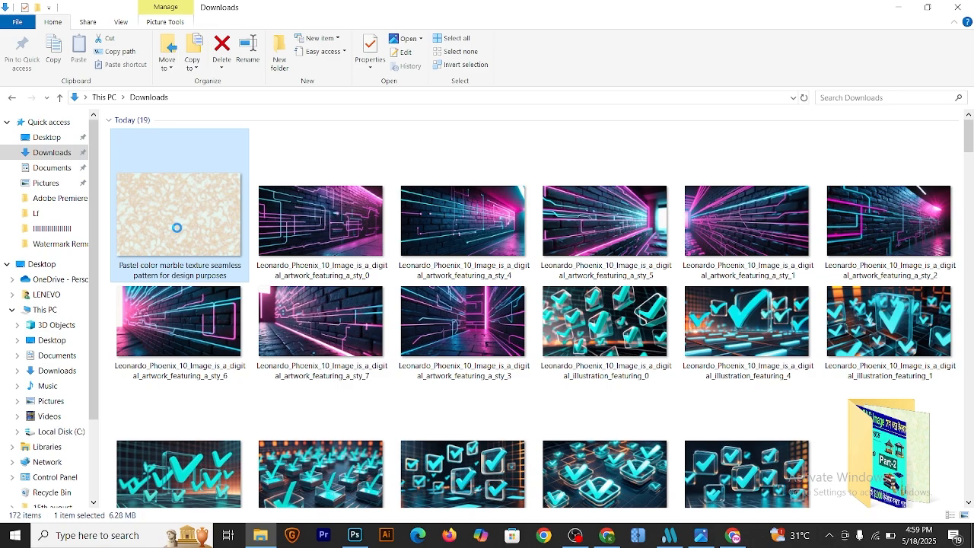
right_click(172, 220)
left_click(223, 516)
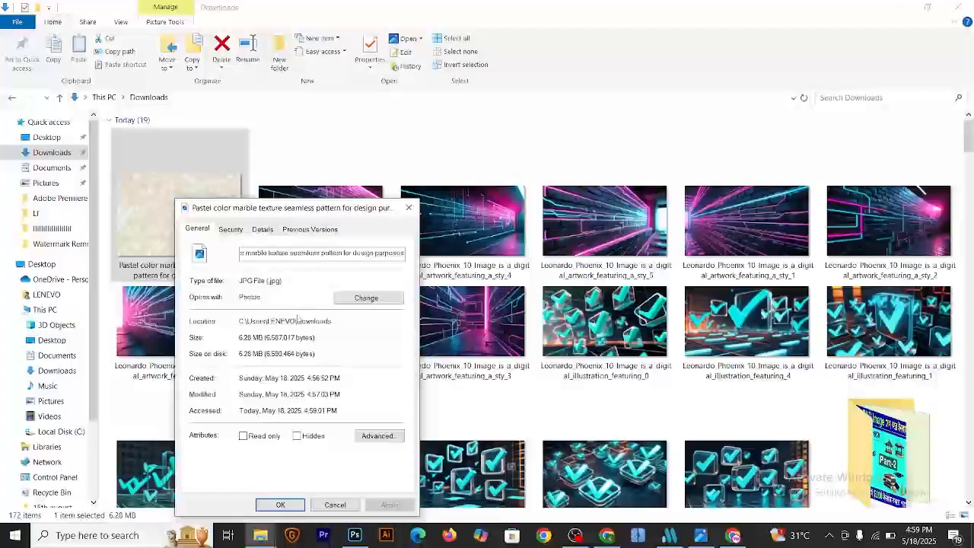
left_click(263, 230)
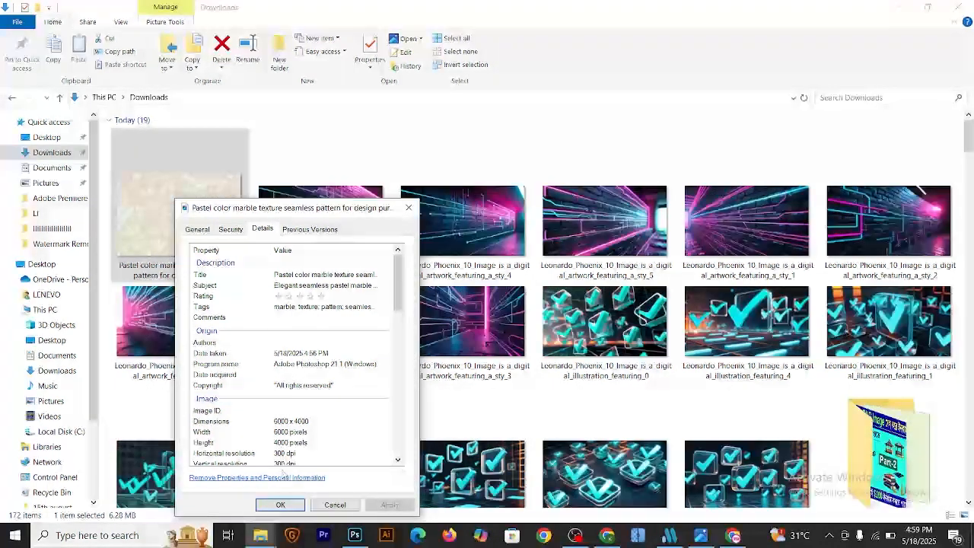
left_click(280, 505)
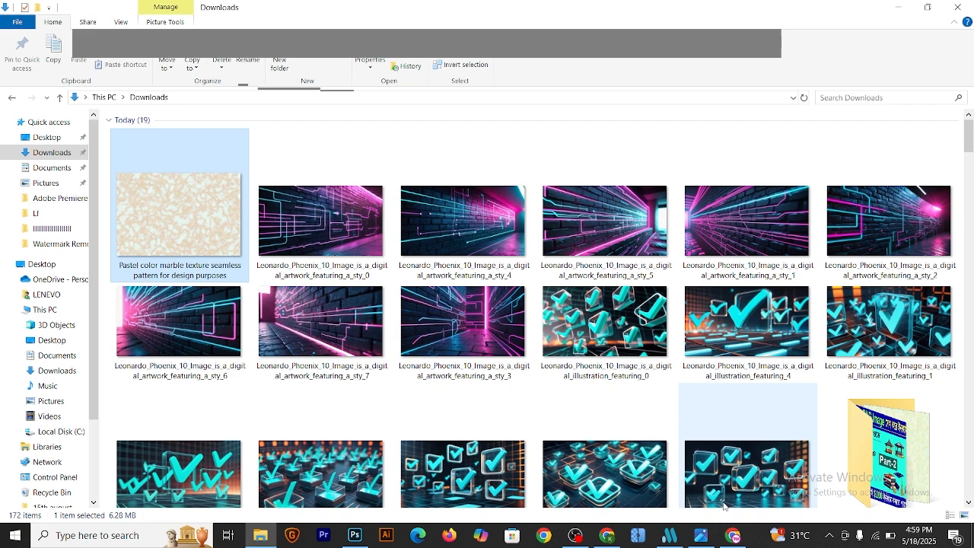
Switch to Adobe Stock in Chrome and upload the image "Pastel color marble texture seamless pattern for design purposes" from the Downloads folder.
left_click(733, 535)
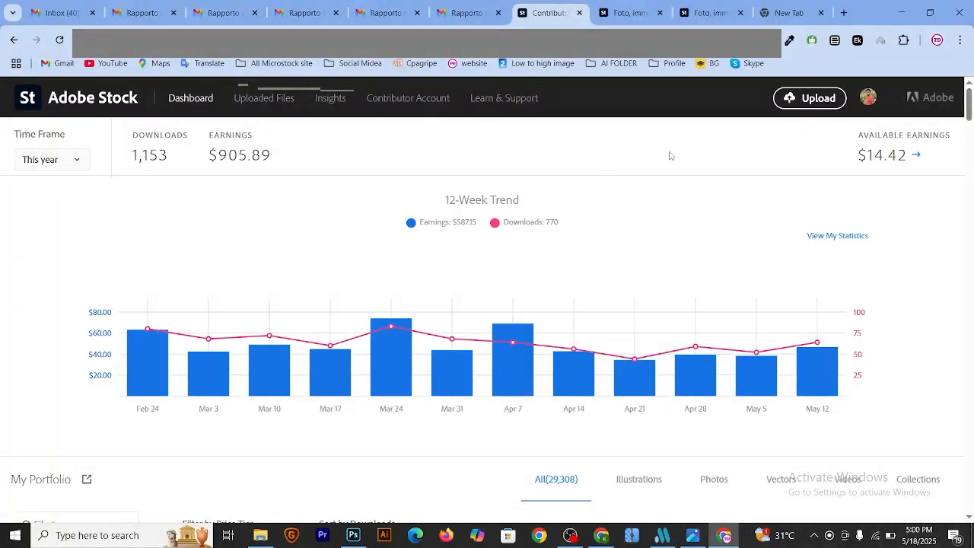
left_click(813, 105)
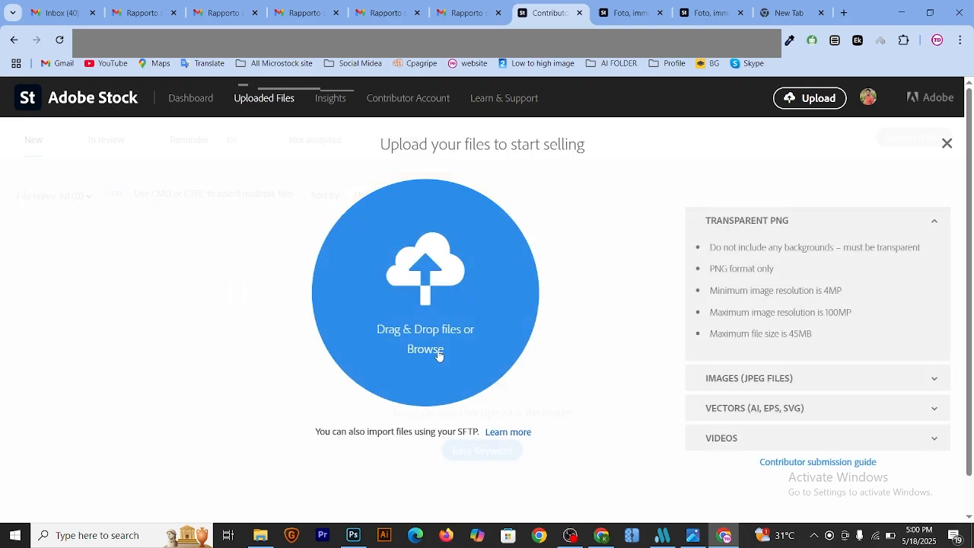
left_click(438, 354)
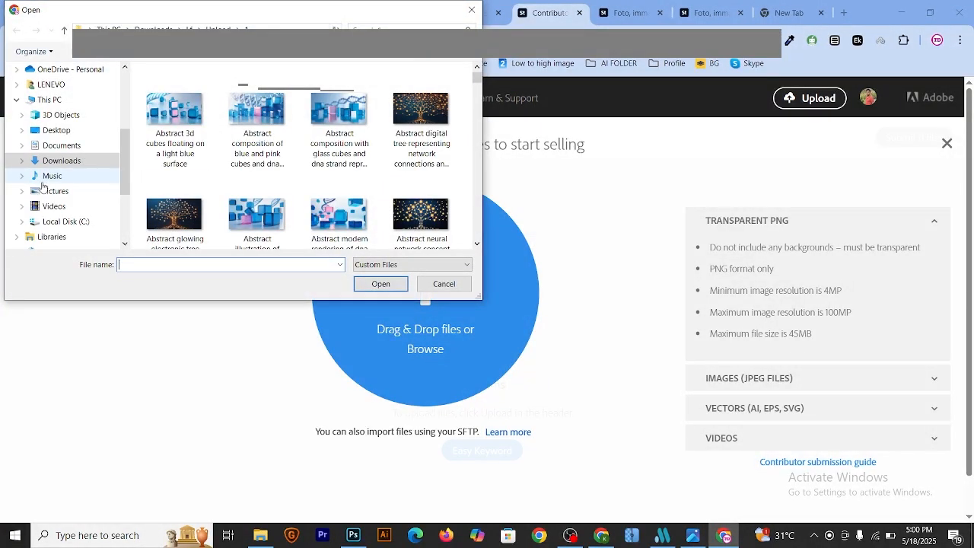
left_click(61, 160)
scroll(174, 157, "up", 5)
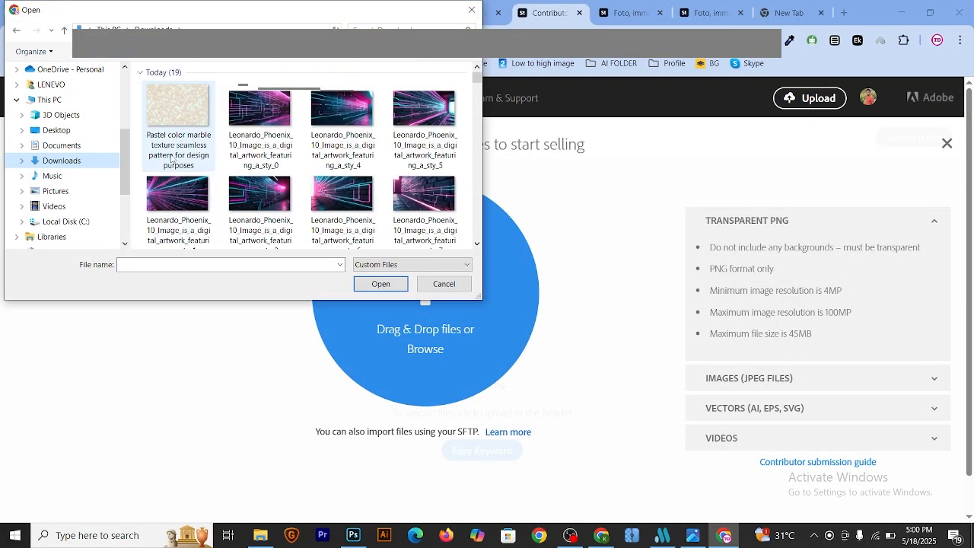
left_click(193, 120)
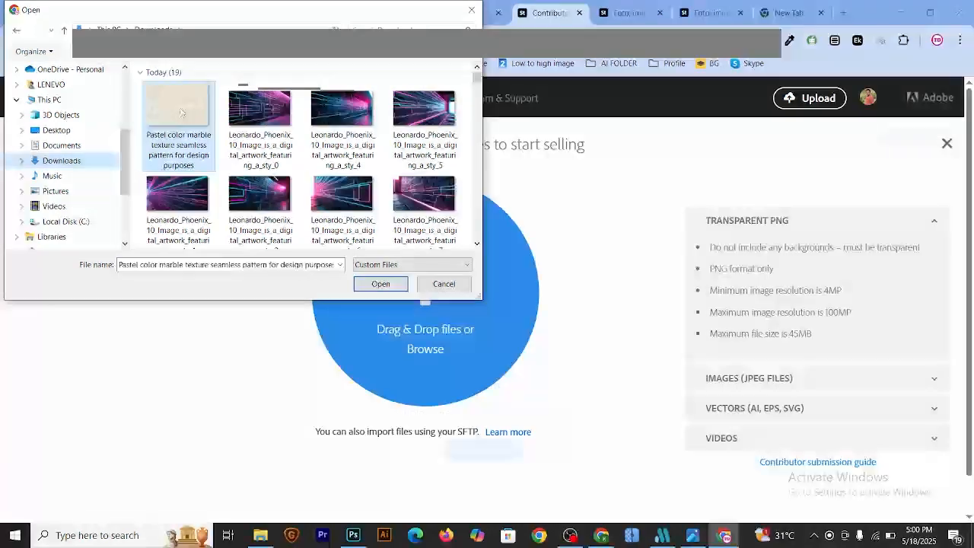
left_click(375, 287)
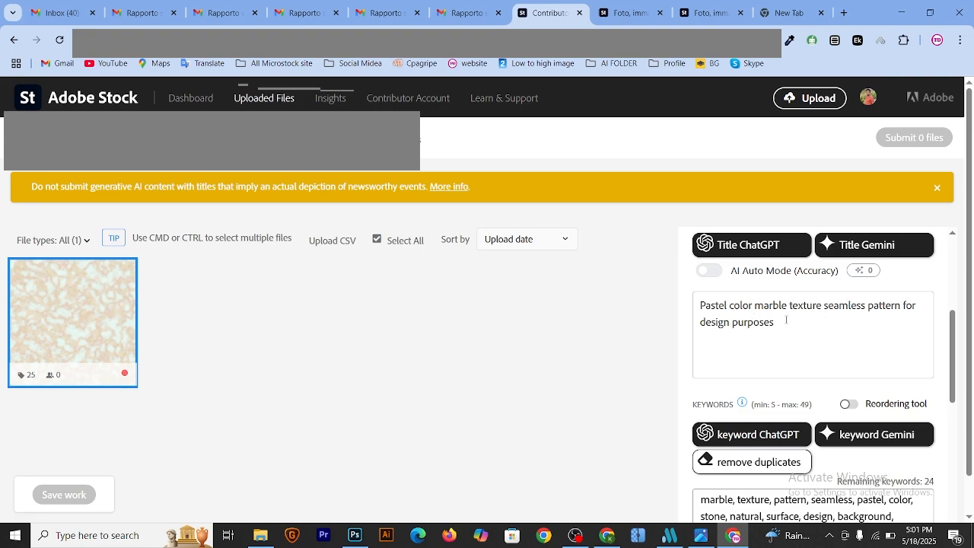
Review the title, keywords, file type and category of the uploaded marble image.
scroll(794, 337, "down", 4)
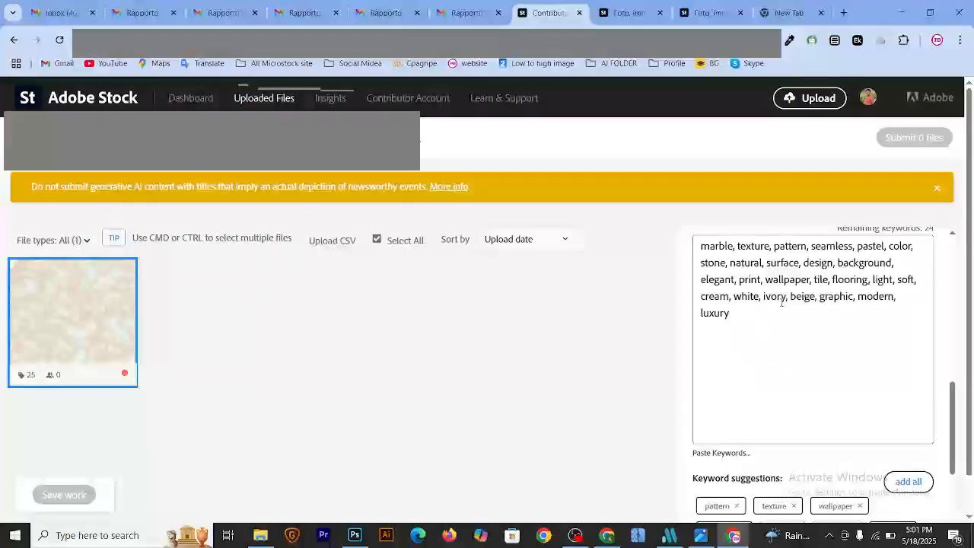
scroll(777, 357, "down", 2)
scroll(777, 354, "up", 4)
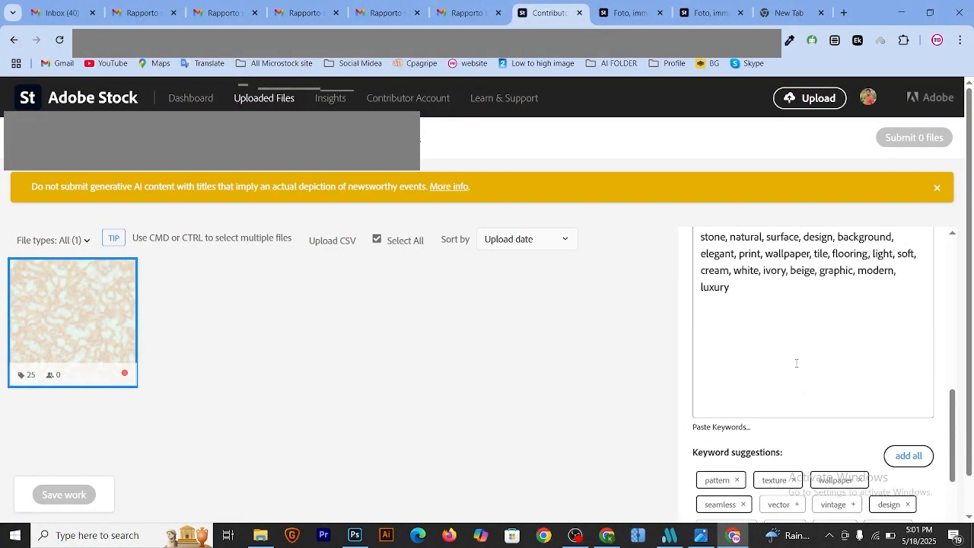
scroll(777, 350, "up", 3)
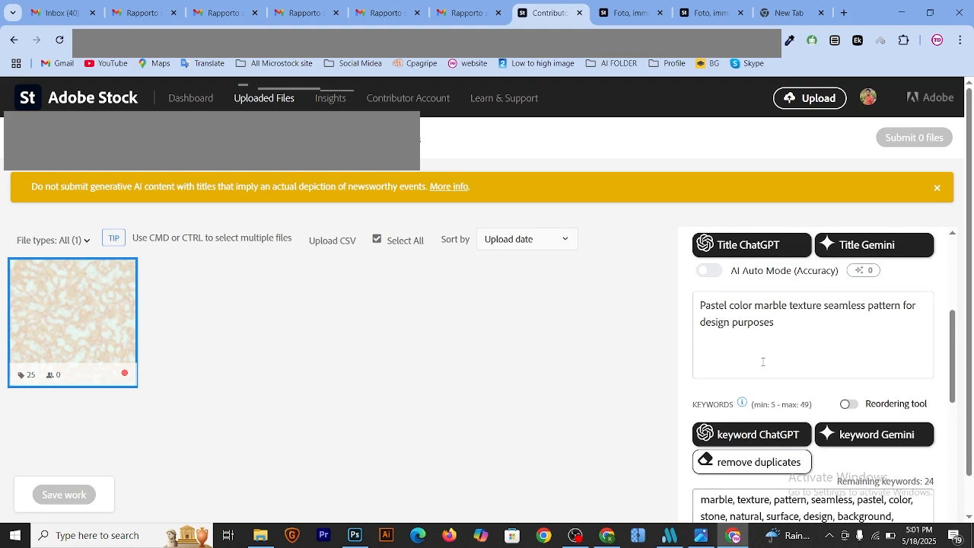
scroll(759, 350, "up", 3)
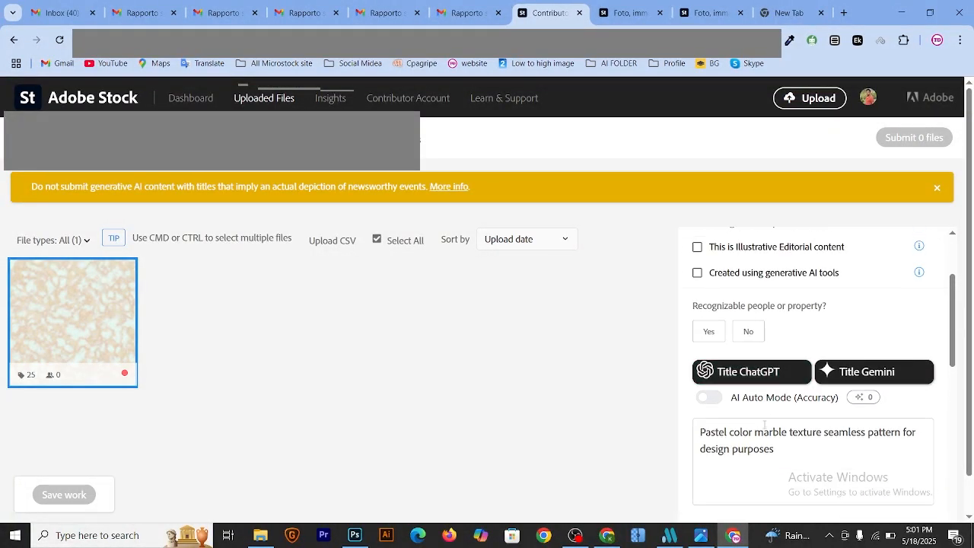
scroll(769, 411, "down", 3)
scroll(774, 442, "up", 3)
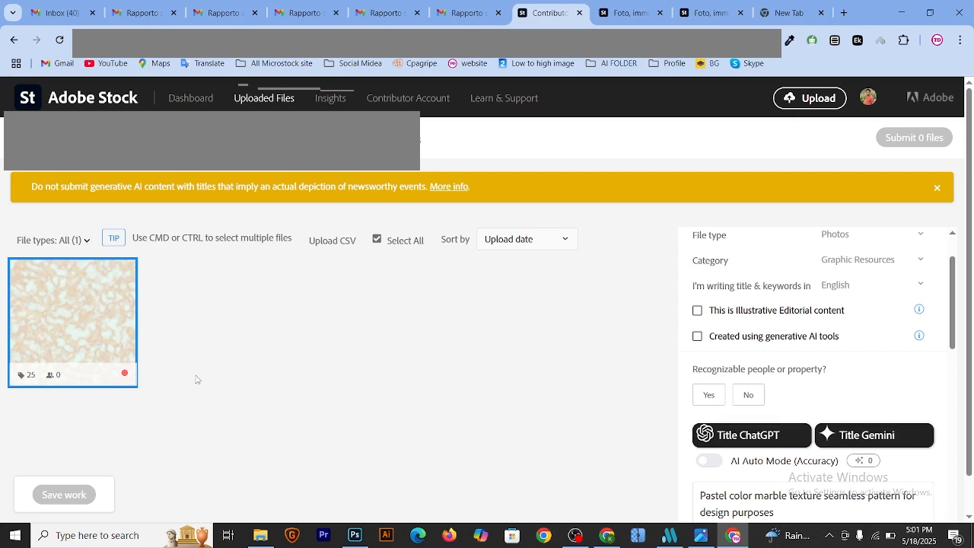
Answer No for recognizable people or property on the marble image and save the work.
left_click(749, 395)
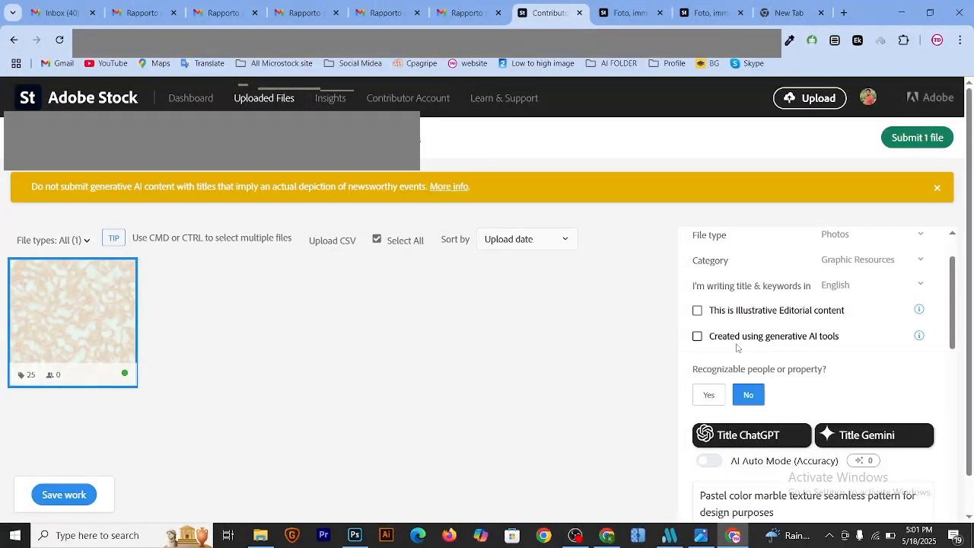
scroll(785, 331, "up", 2)
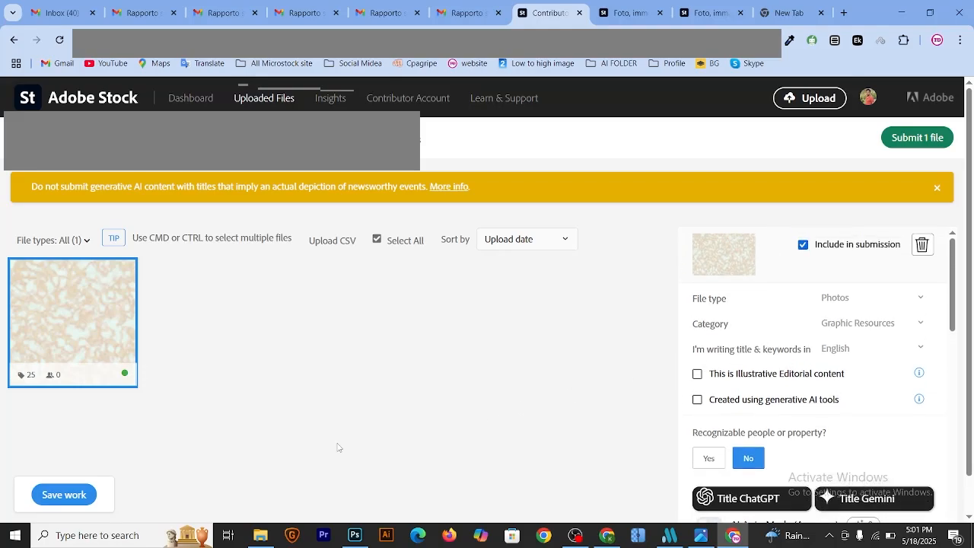
left_click(72, 495)
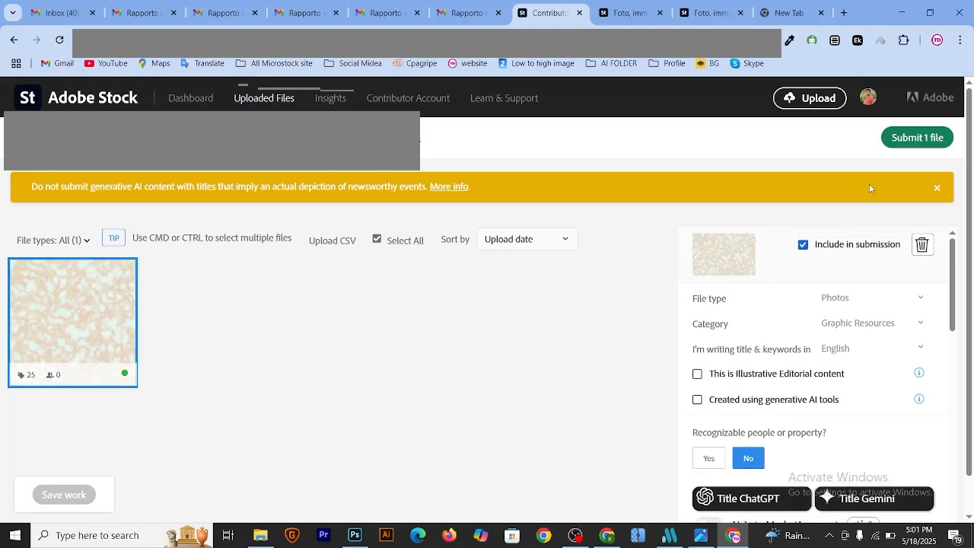
Start submitting the file and accept both the submission guidelines and the account suspension statement in the terms and conditions.
left_click(917, 137)
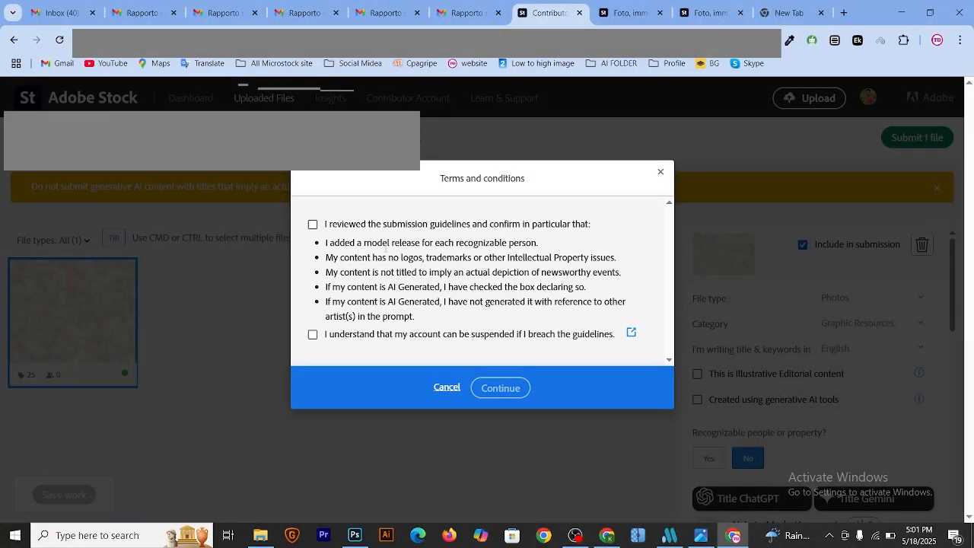
left_click(313, 225)
left_click(312, 334)
left_click(504, 390)
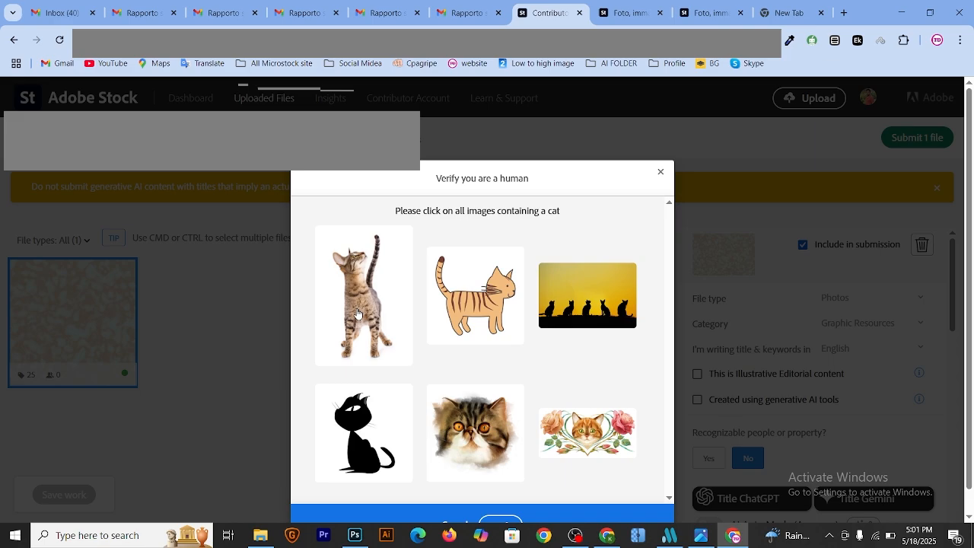
Complete the human verification by selecting all six cat images, and submit the marble image.
left_click(358, 312)
left_click(495, 311)
left_click(564, 305)
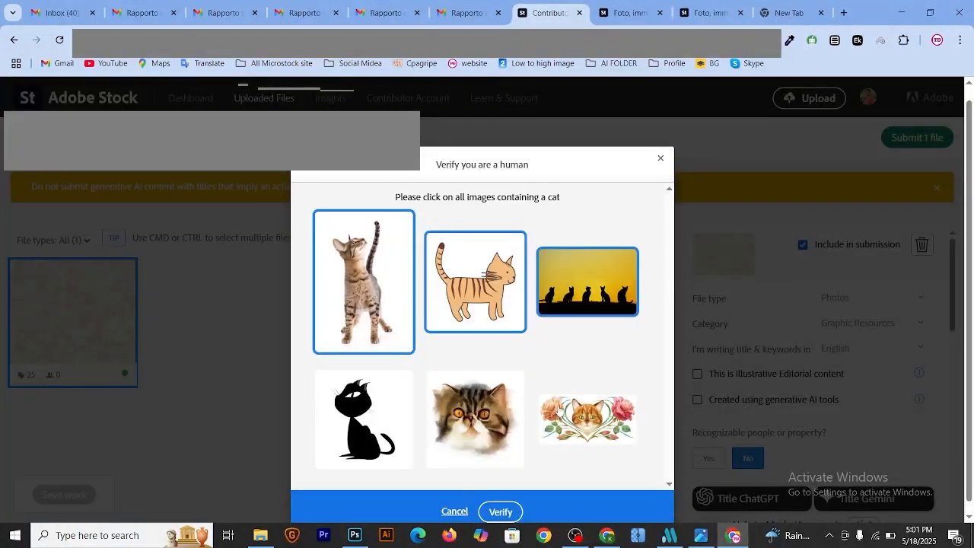
left_click(561, 415)
left_click(476, 420)
left_click(394, 426)
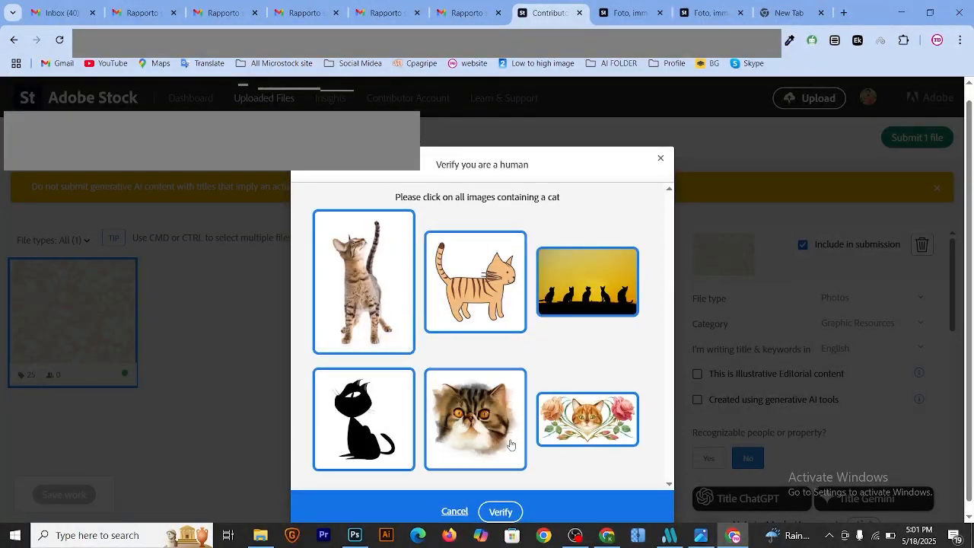
left_click(521, 514)
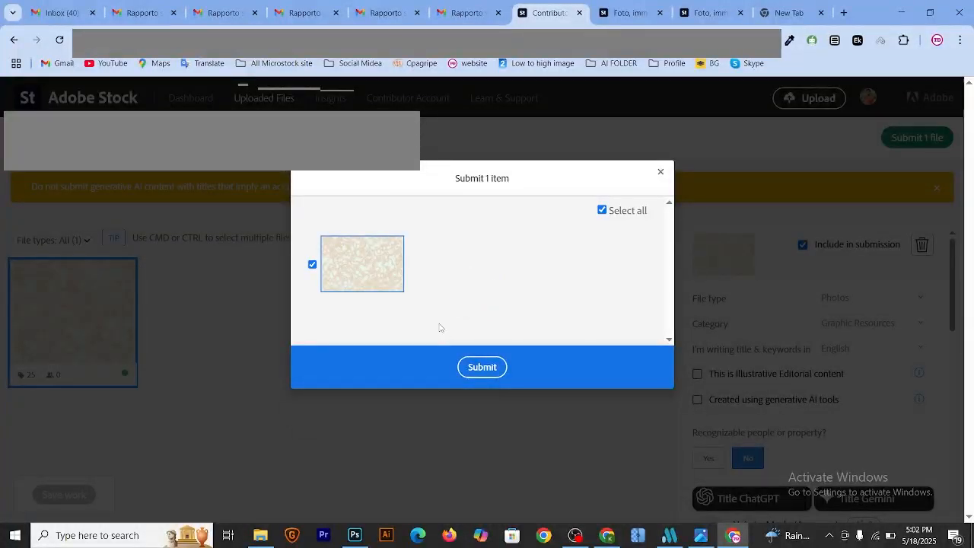
left_click(482, 368)
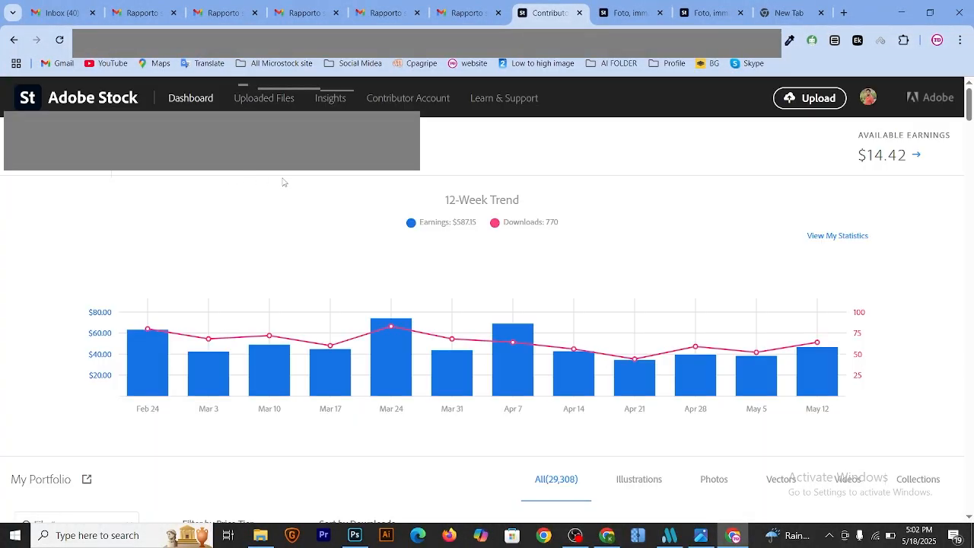